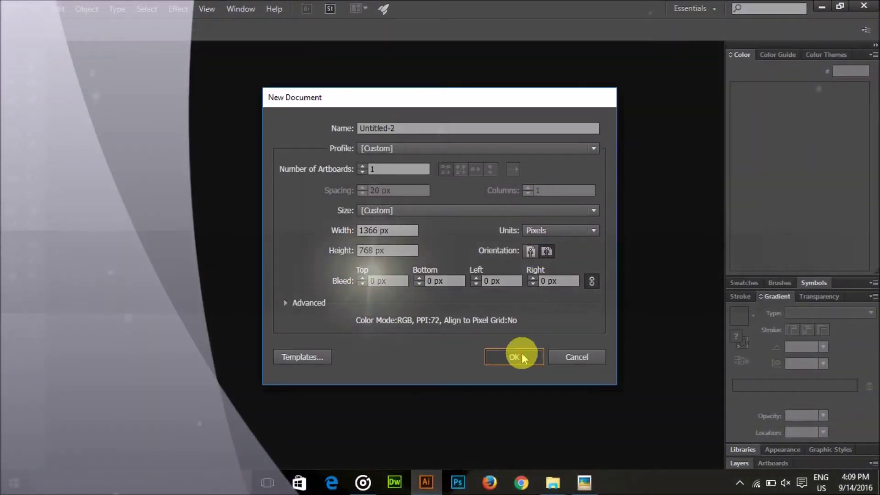
- Create a new blank landscape document and show the grid over the artboard
left_click(519, 355)
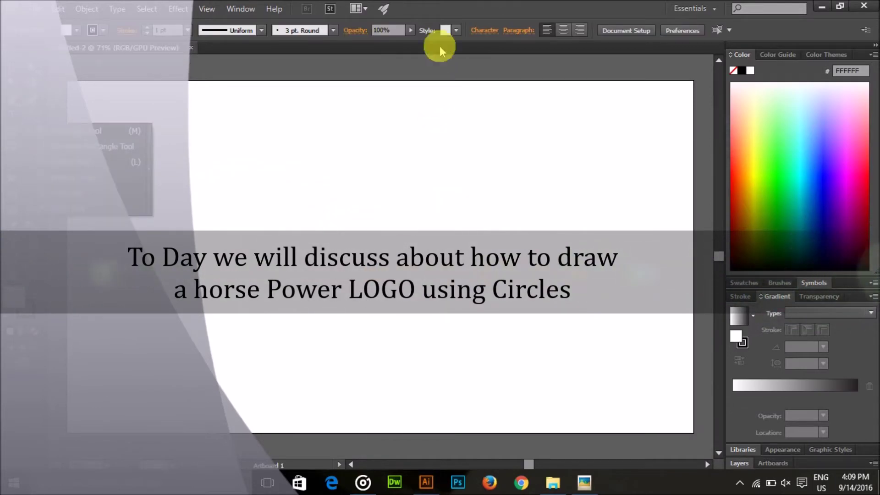
key("ctrl+apostrophe")
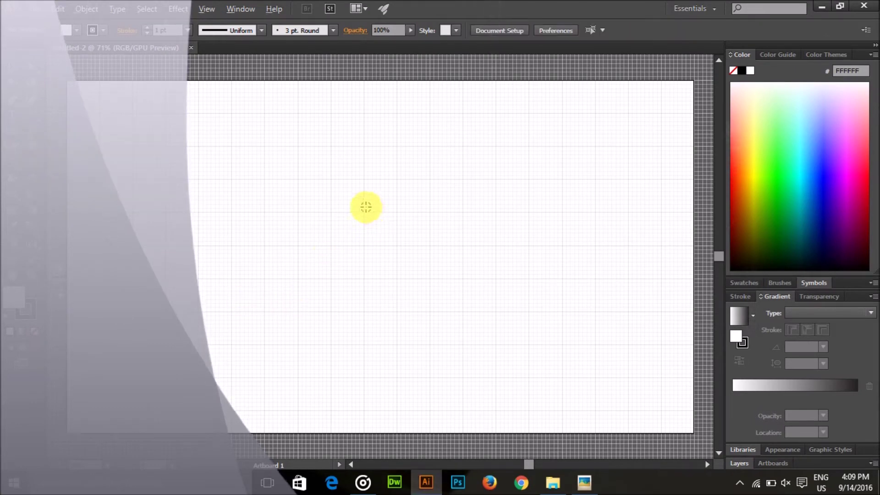
- Draw a circle in the upper middle of the artboard and set its fill to None
left_click_drag(382, 205, 418, 268)
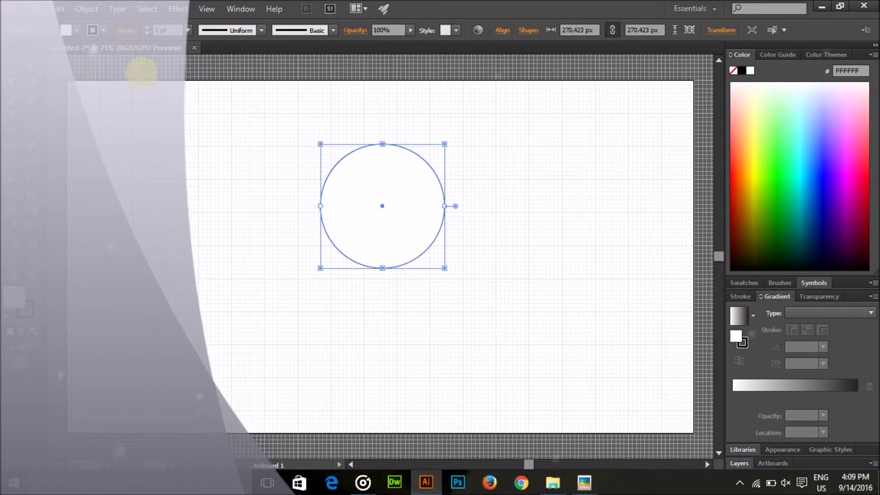
left_click(67, 29)
left_click(36, 51)
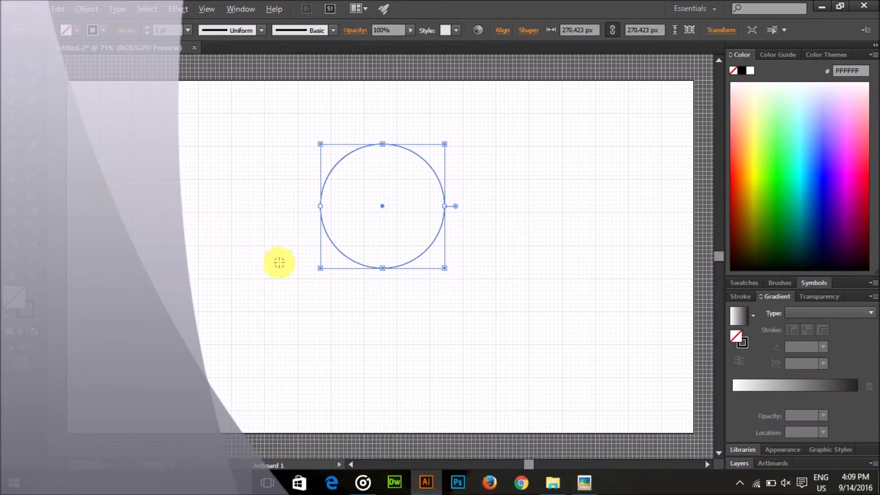
- Draw a second 247.887 px circle and move it below the first, slightly right
mouse_move(302, 237)
left_mouse_down()
mouse_move(346, 304)
mouse_move(344, 295)
left_mouse_up()
left_click_drag(303, 239, 384, 273)
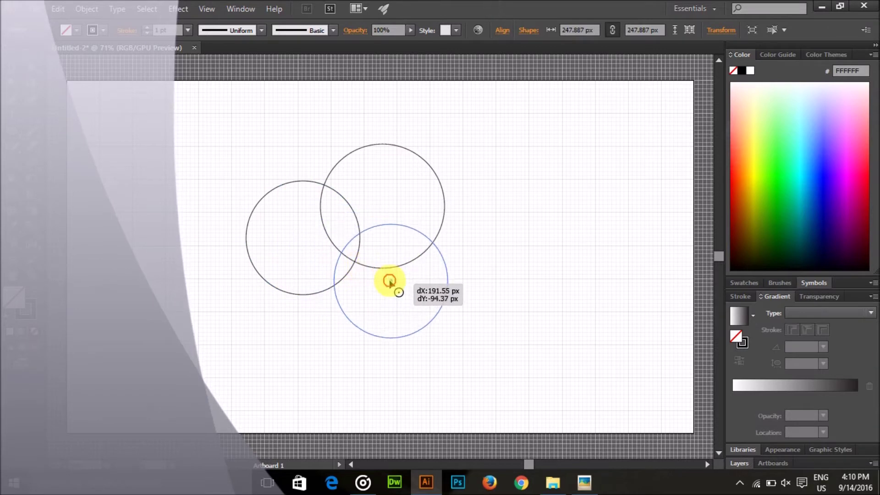
left_click_drag(384, 274, 393, 287)
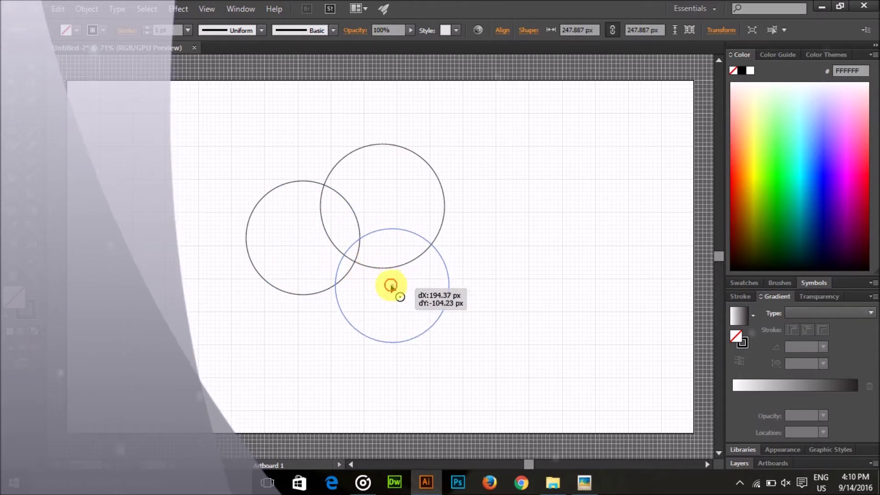
left_click_drag(393, 286, 393, 286)
key("l")
left_click(266, 299)
left_click(452, 263)
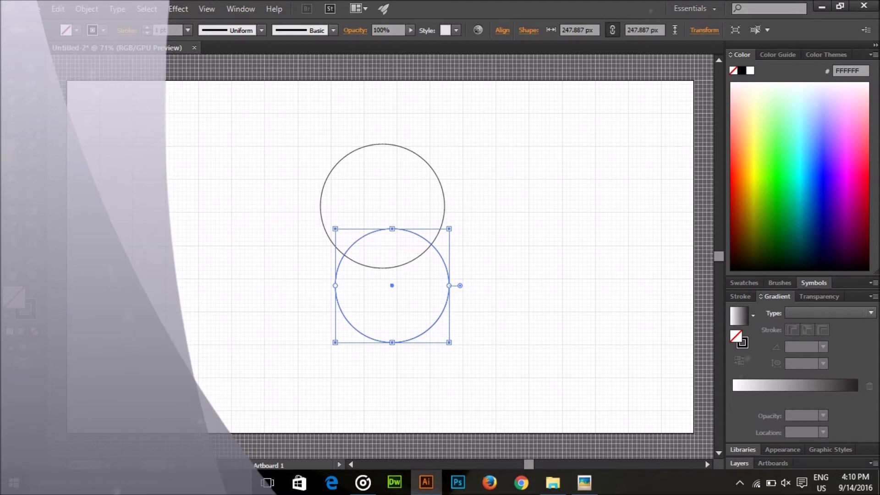
left_click(173, 161)
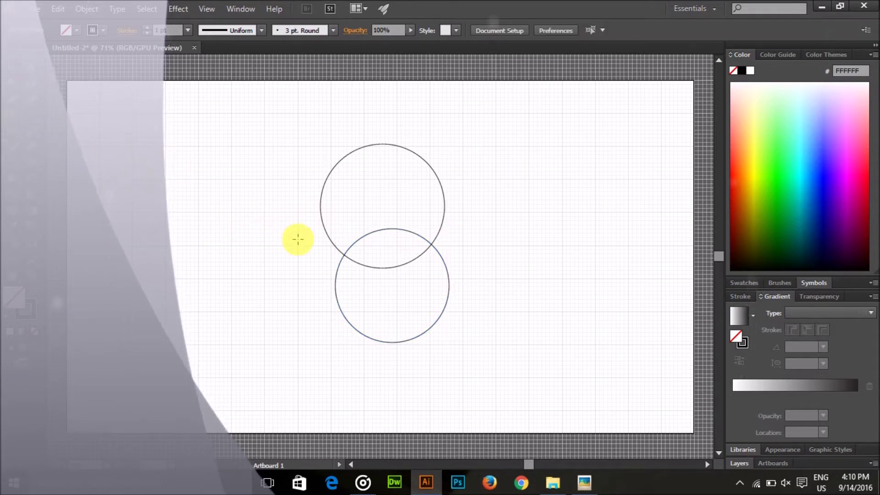
- Draw a small outline circle and place it at the left edge of the large circles' overlap
left_click_drag(304, 246, 308, 251)
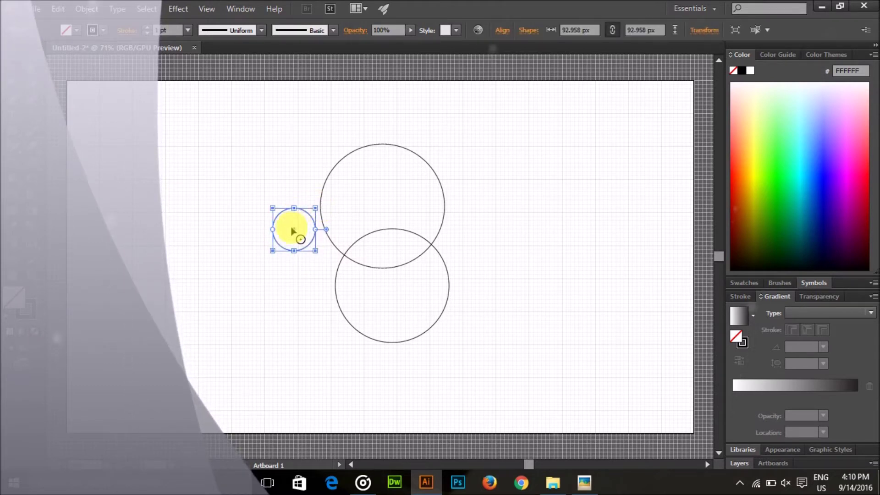
left_click_drag(293, 230, 338, 228)
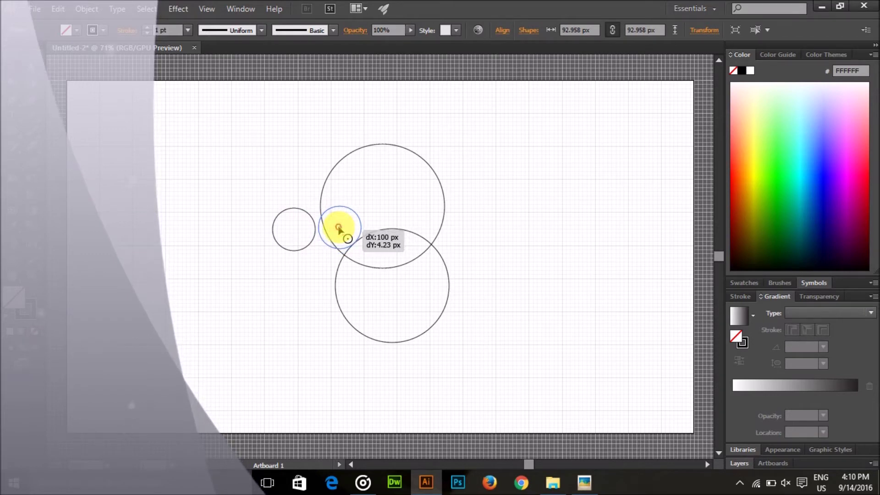
left_click_drag(339, 228, 340, 228)
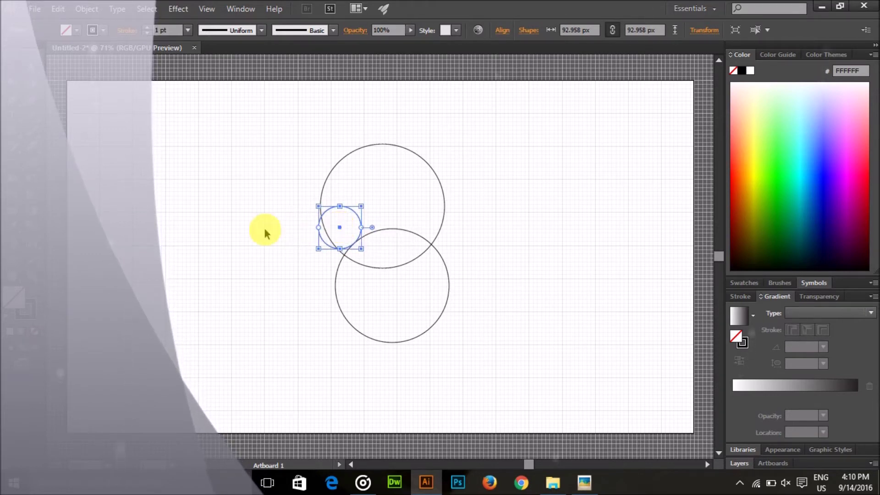
left_click(215, 210)
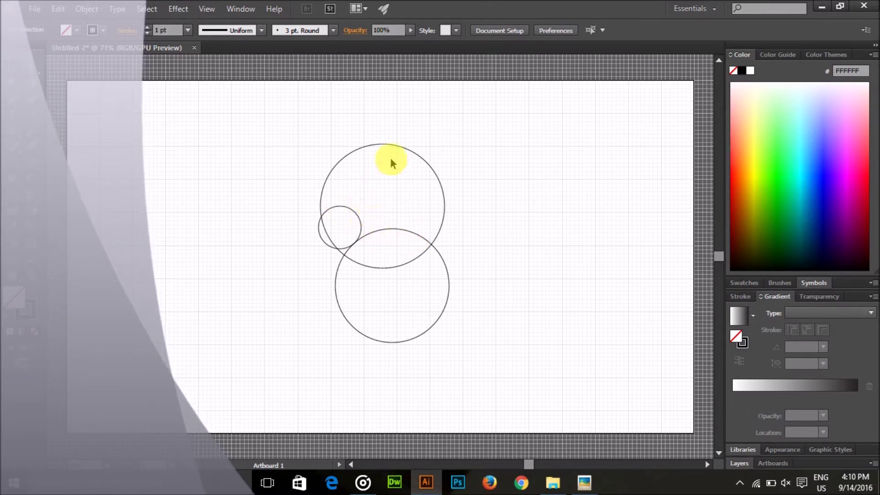
left_click(406, 149)
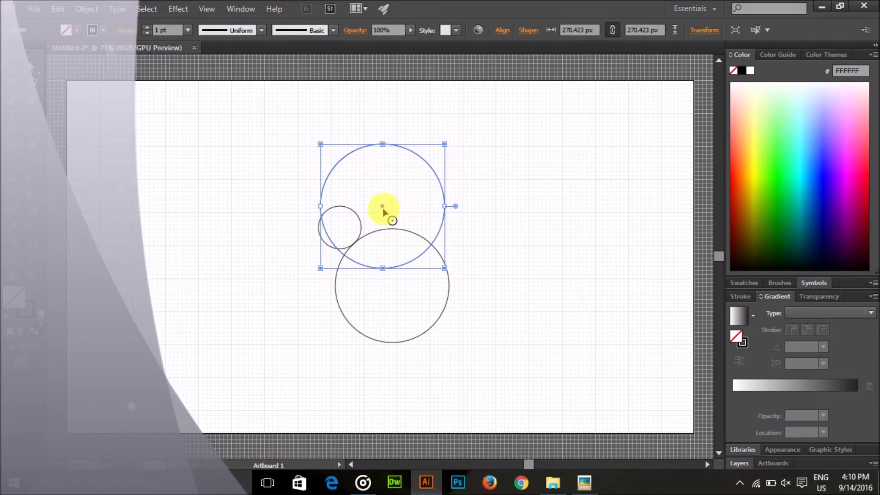
- Shift the upper large circle down and right so it overlaps the lower circle more
left_click_drag(382, 206, 387, 200)
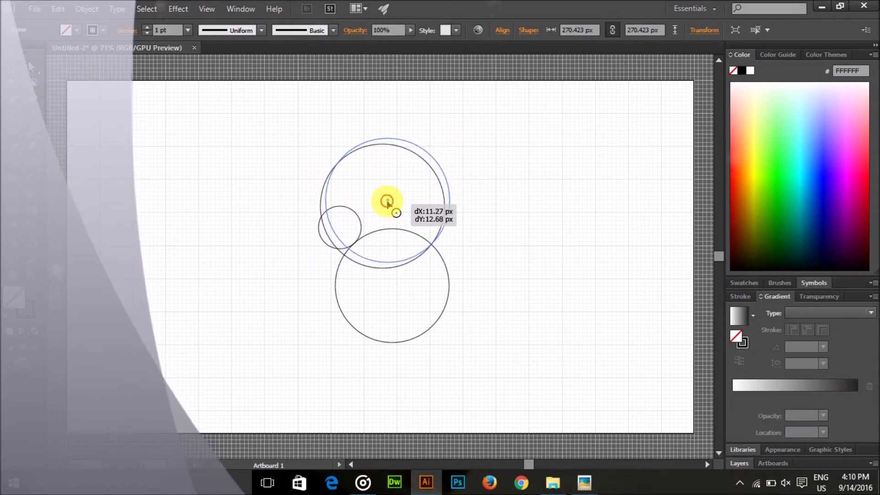
left_click_drag(387, 202, 393, 219)
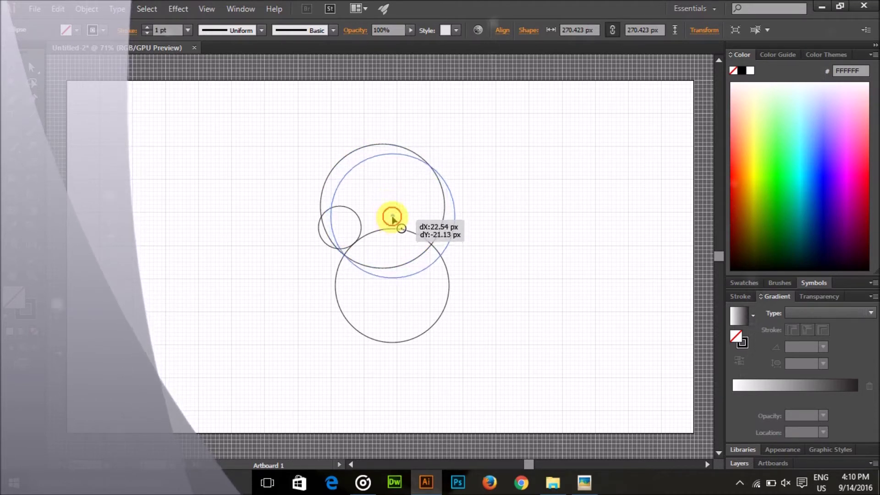
left_click_drag(393, 219, 394, 217)
left_click(261, 237)
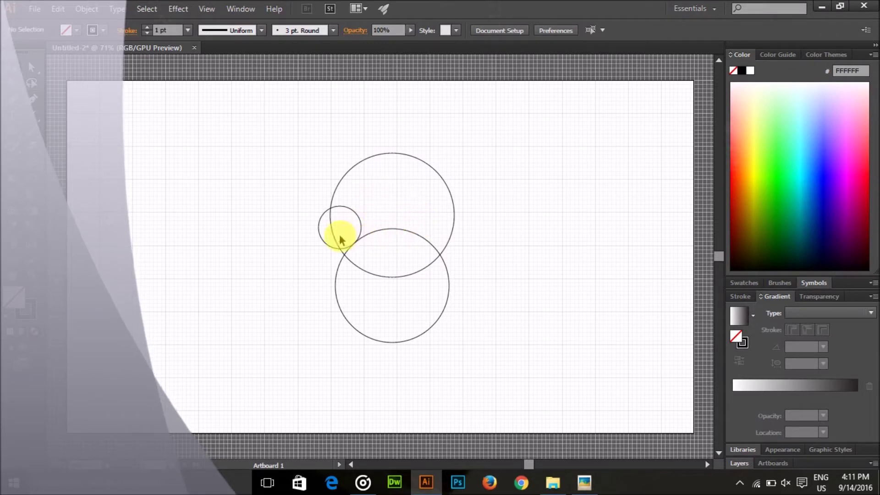
left_click(341, 249)
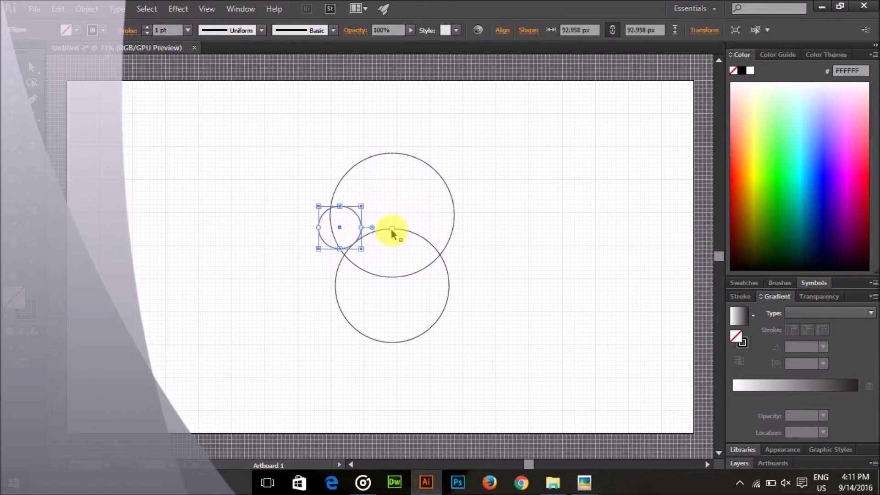
left_click(453, 202)
left_click_drag(392, 215, 393, 205)
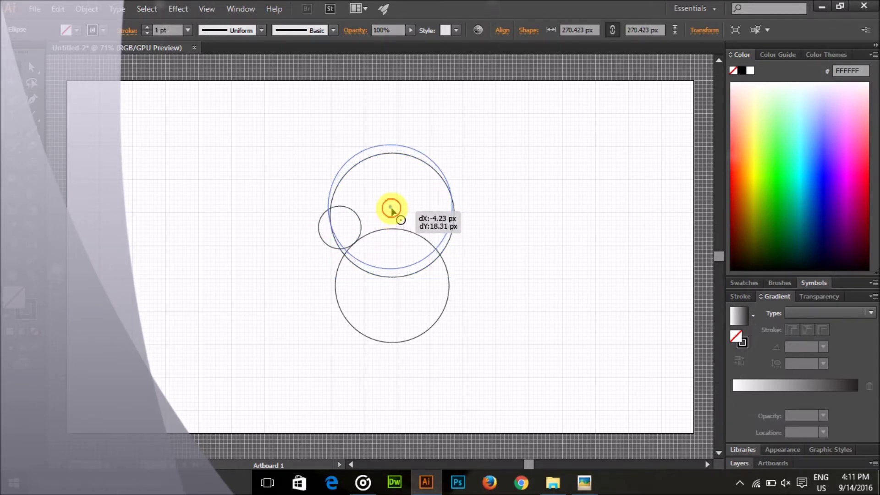
left_click_drag(392, 204, 391, 219)
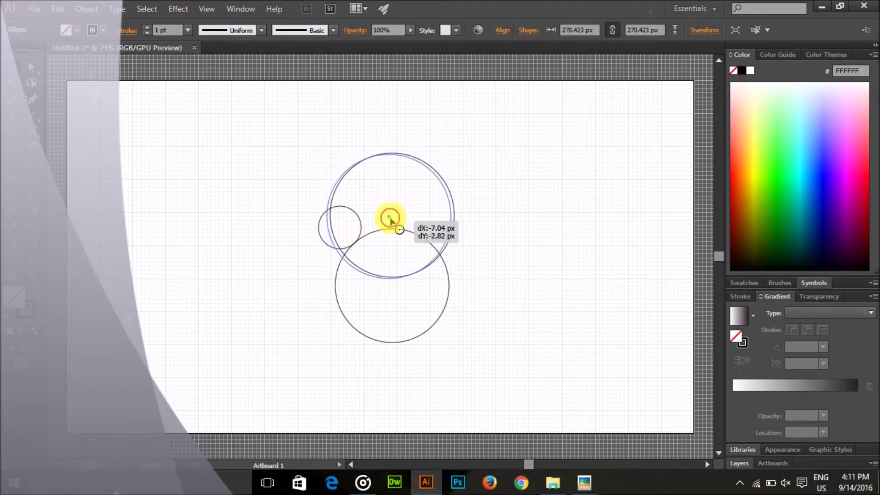
left_click_drag(390, 220, 394, 202)
left_click(299, 222)
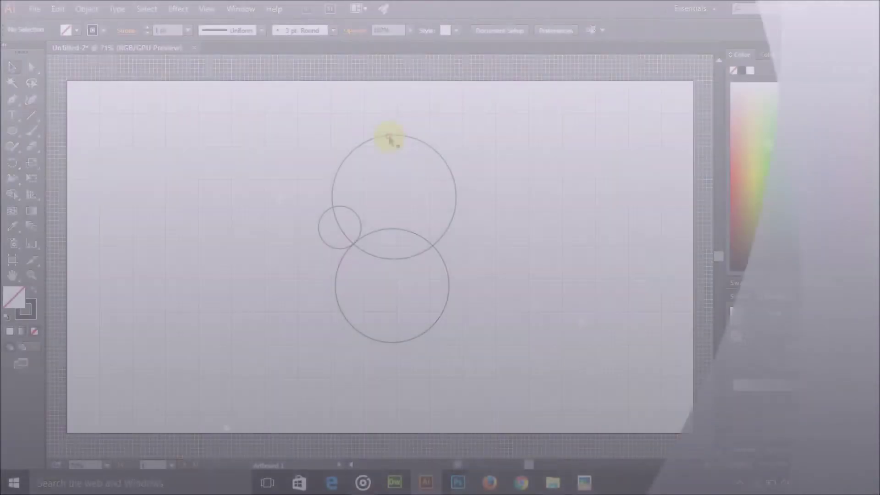
- Lower the top circle slightly into its final spot across the small circle
left_click_drag(390, 140, 395, 172)
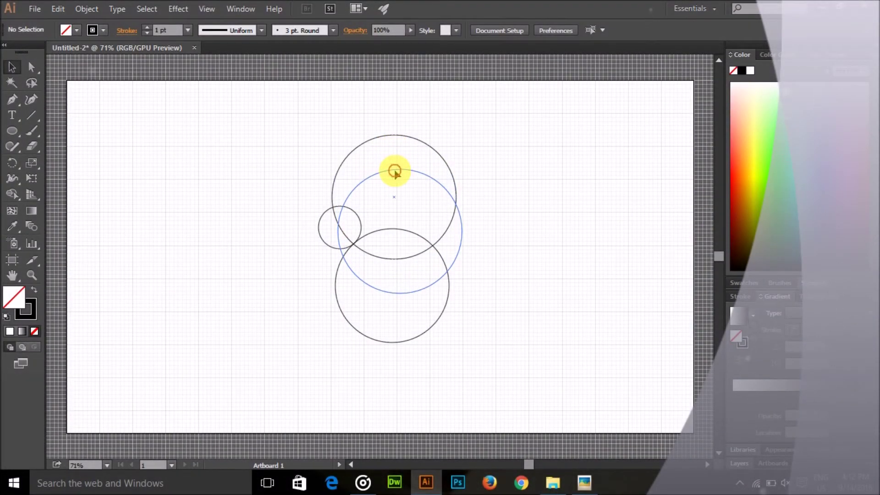
left_click_drag(394, 172, 386, 160)
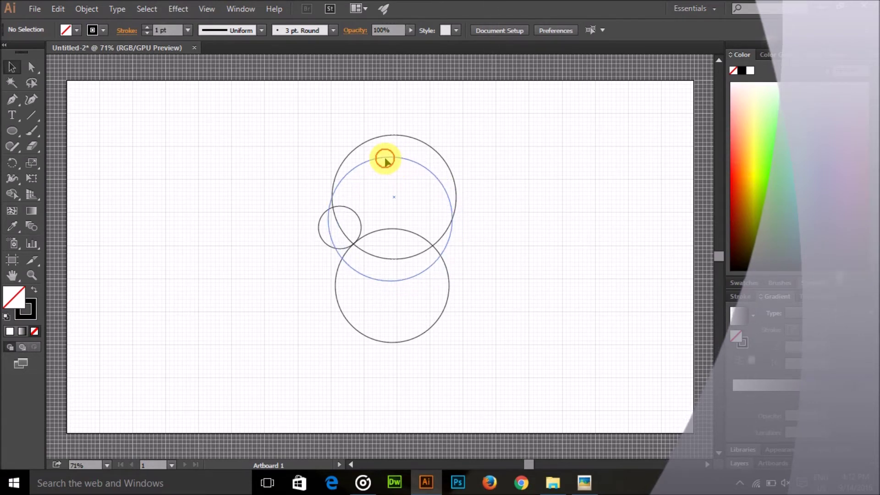
left_click_drag(387, 160, 387, 161)
left_click(252, 202)
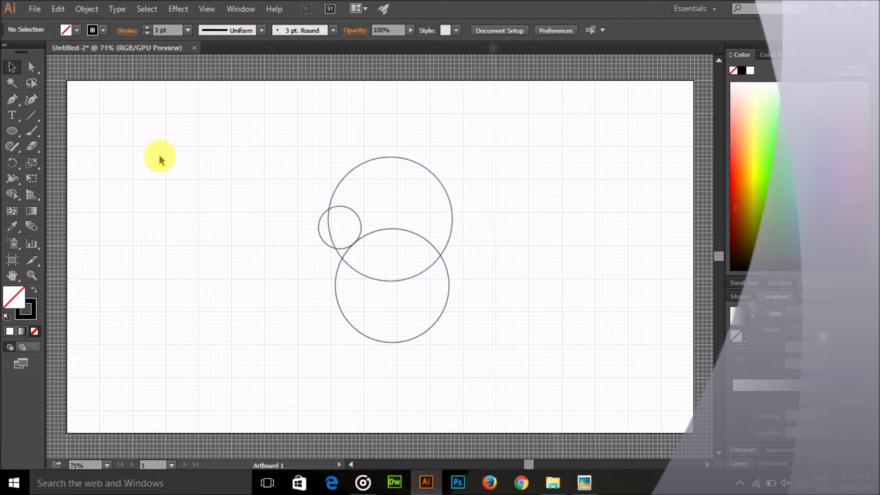
left_click(11, 130)
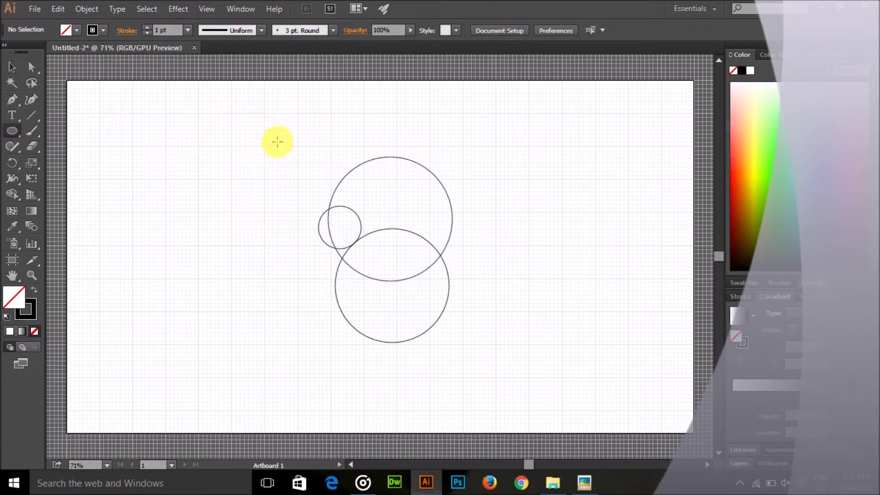
- Draw a 377.465 px circle and move it to the top centre over the circles below
left_click_drag(294, 136, 394, 222)
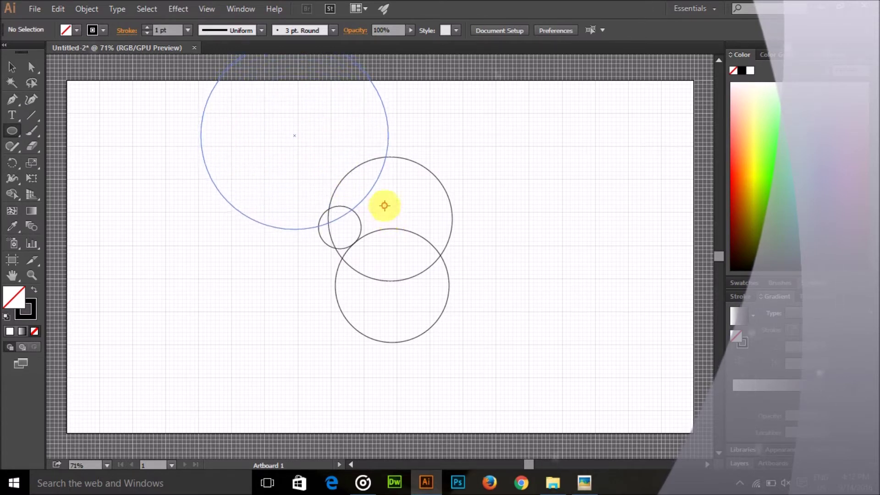
left_click_drag(394, 222, 381, 201)
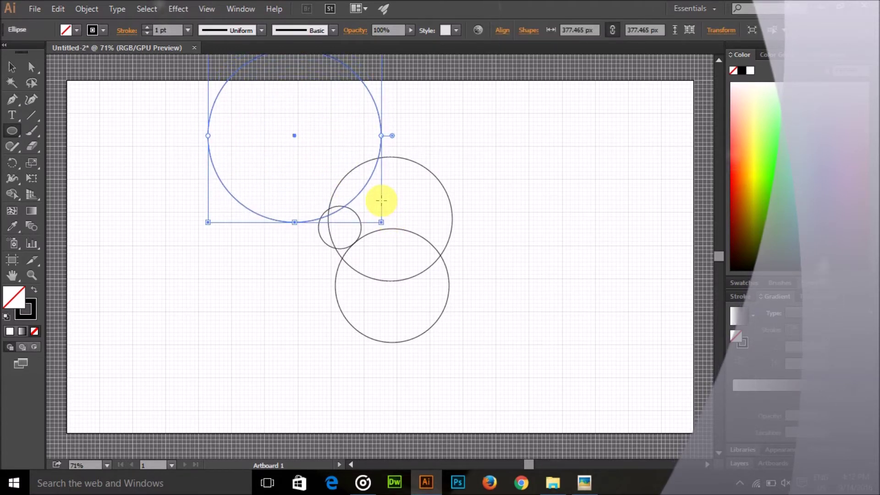
left_click_drag(295, 135, 377, 175)
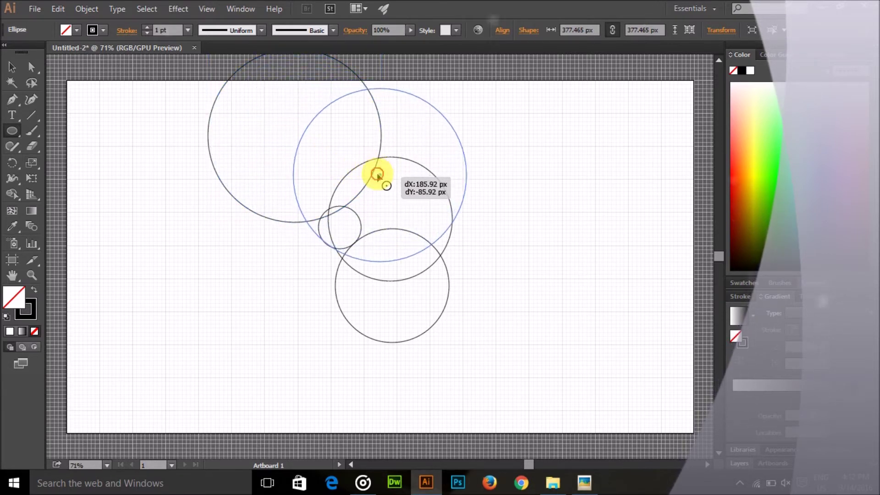
left_click_drag(377, 175, 382, 176)
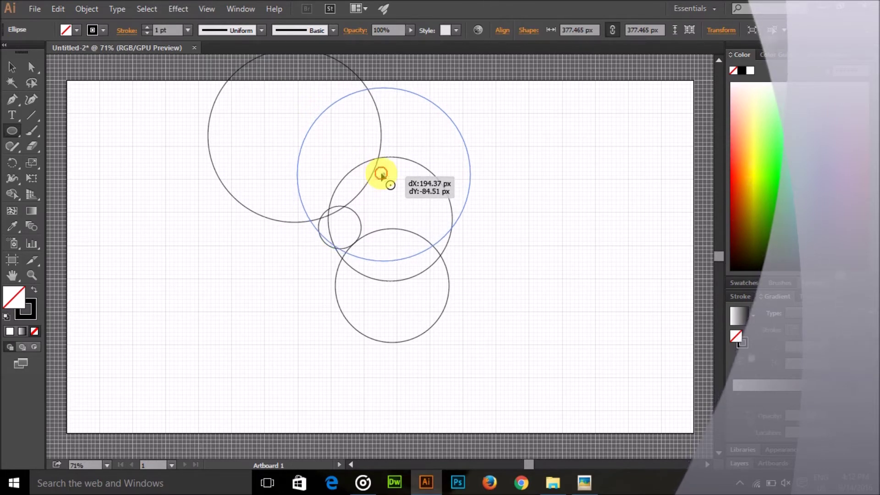
left_click_drag(382, 176, 377, 174)
left_click(226, 241)
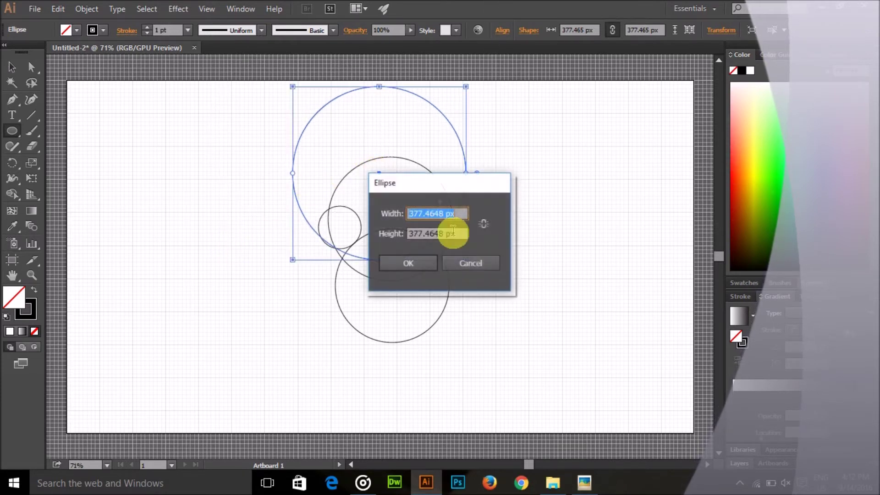
left_click(462, 261)
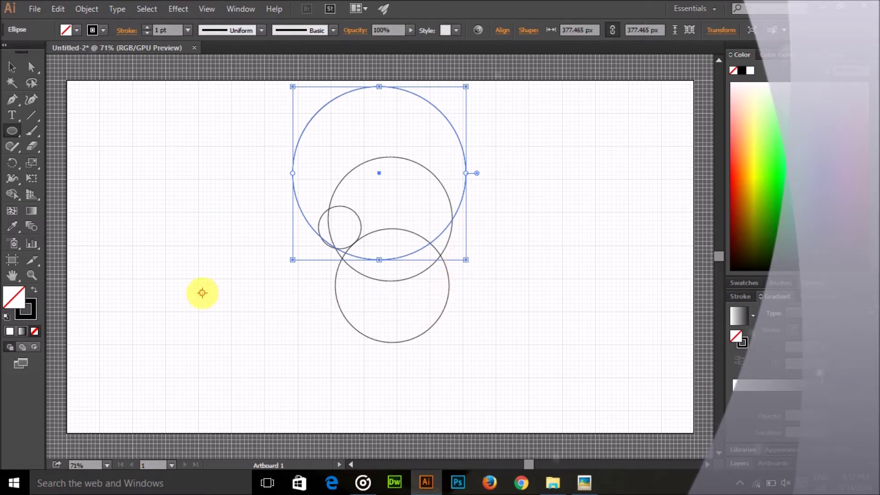
left_click(202, 293)
left_click(475, 261)
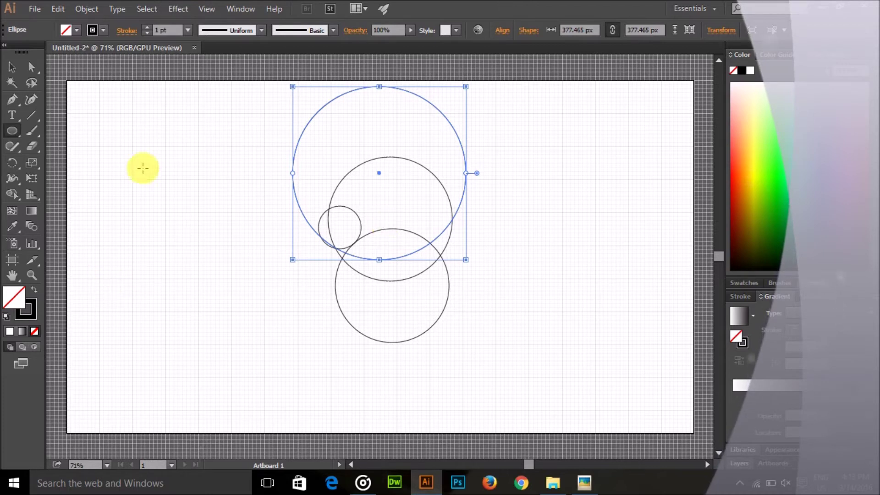
left_click(12, 100)
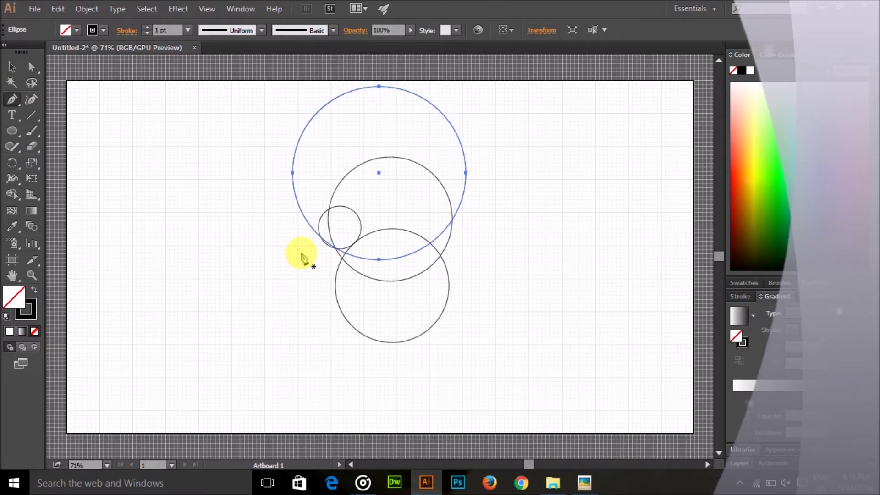
- Alt-draw a large circle from its centre, reposition and enlarge it, then delete that attempt
left_click(11, 131)
key("alt")
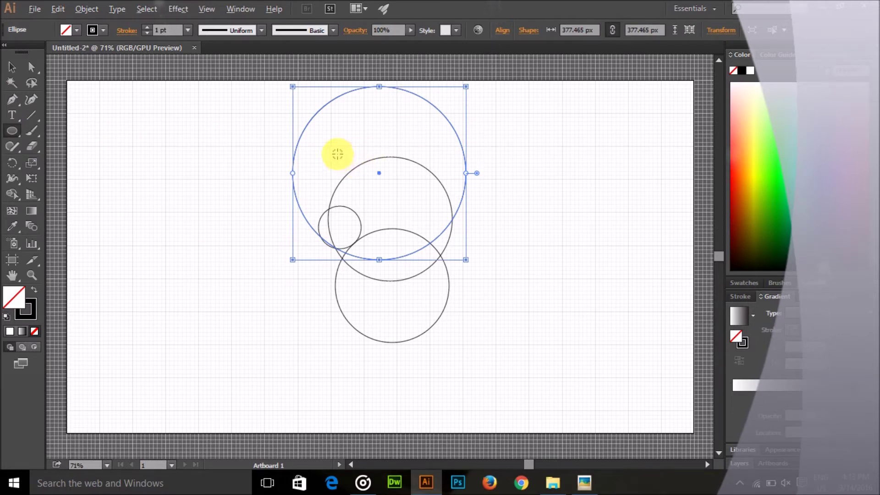
left_click_drag(233, 155, 343, 304)
left_click(12, 67)
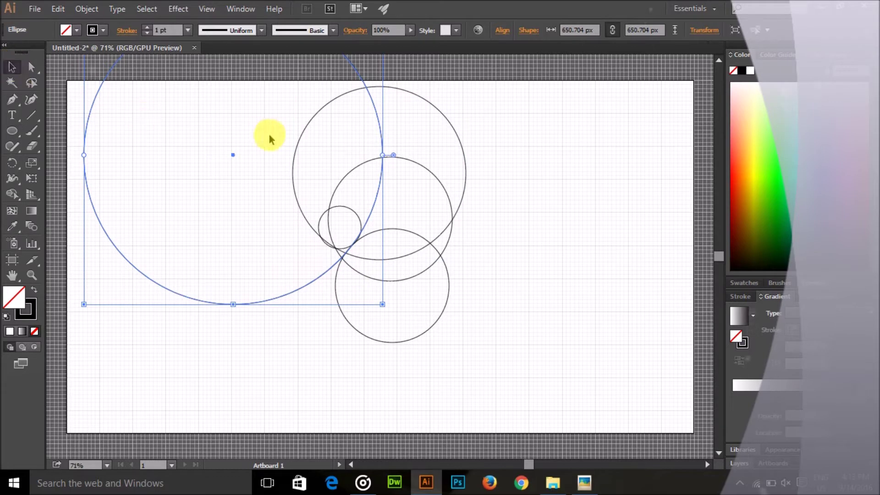
left_click_drag(233, 156, 442, 258)
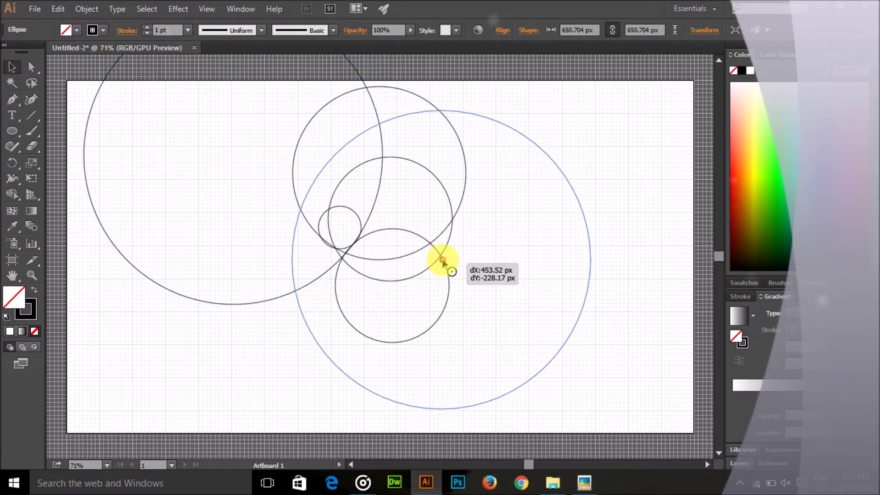
left_click_drag(442, 258, 426, 262)
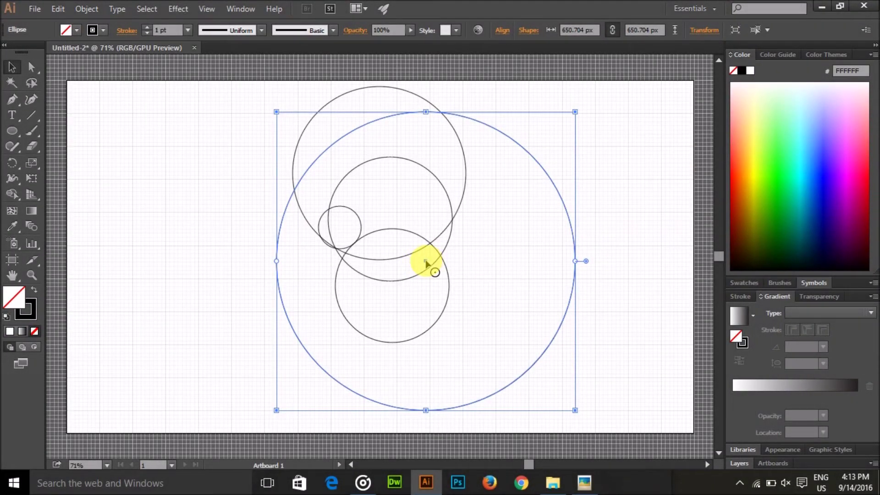
left_click(426, 262)
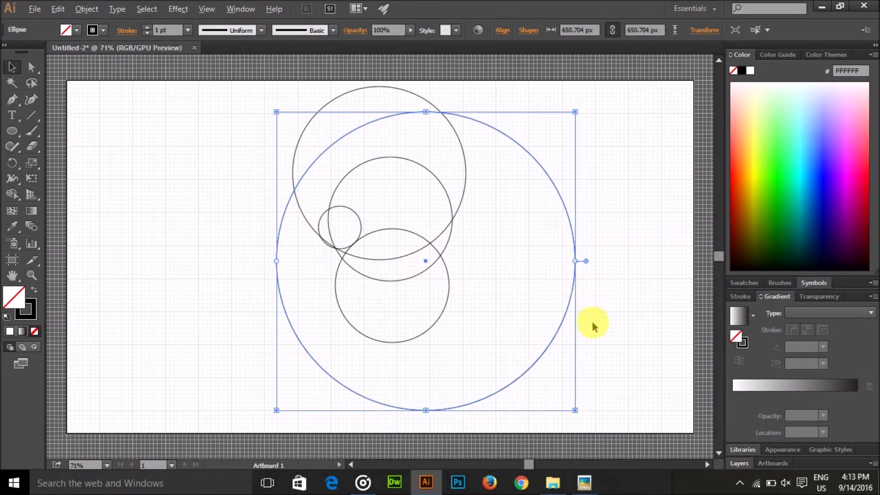
left_click_drag(575, 411, 593, 422)
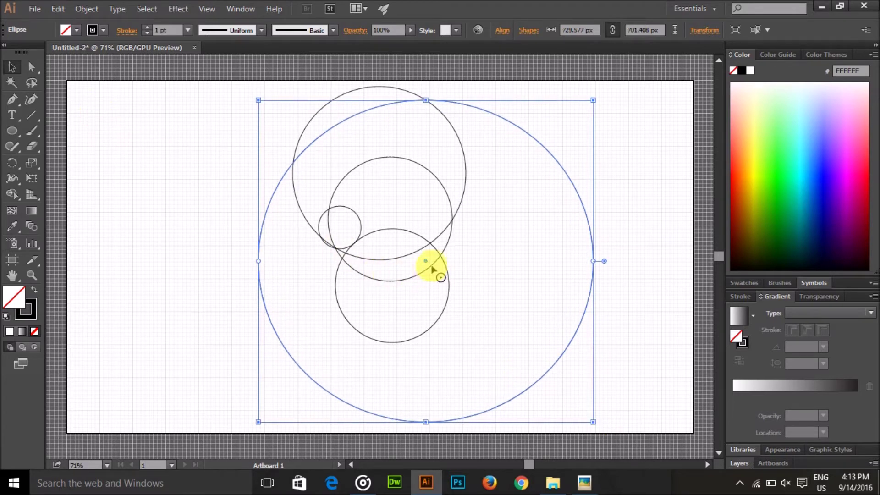
left_click_drag(426, 264, 436, 273)
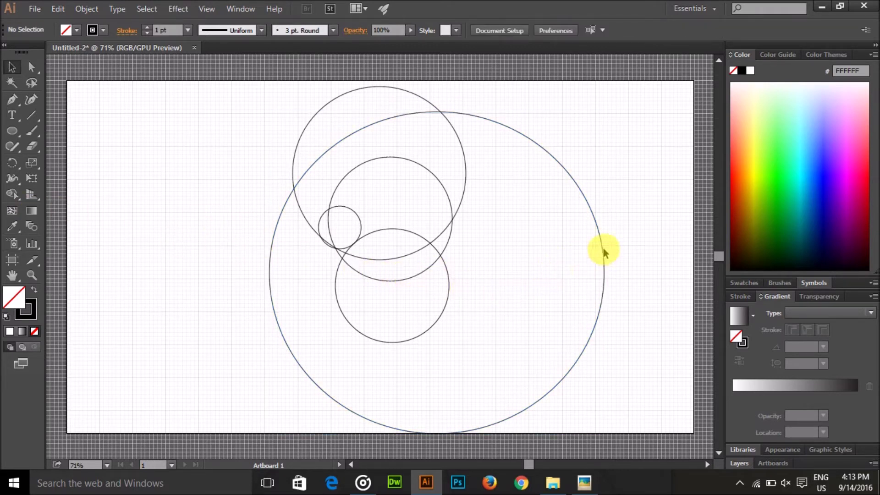
left_click_drag(591, 256, 580, 246)
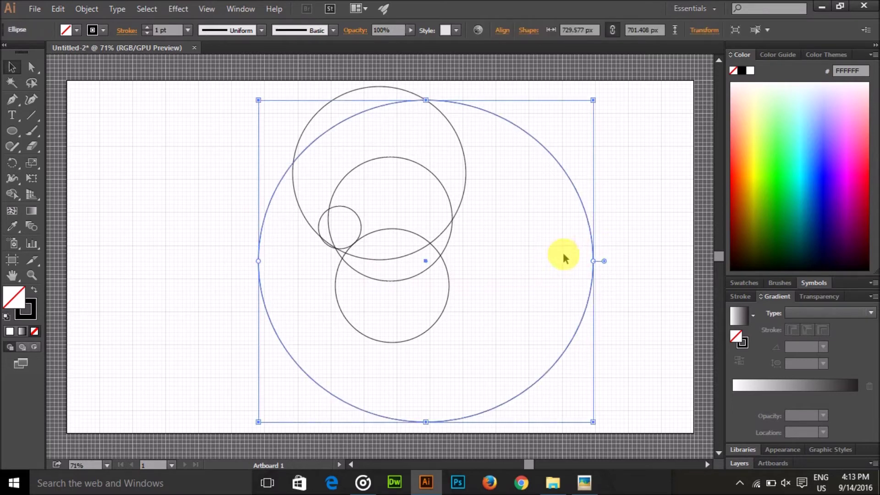
key("Delete")
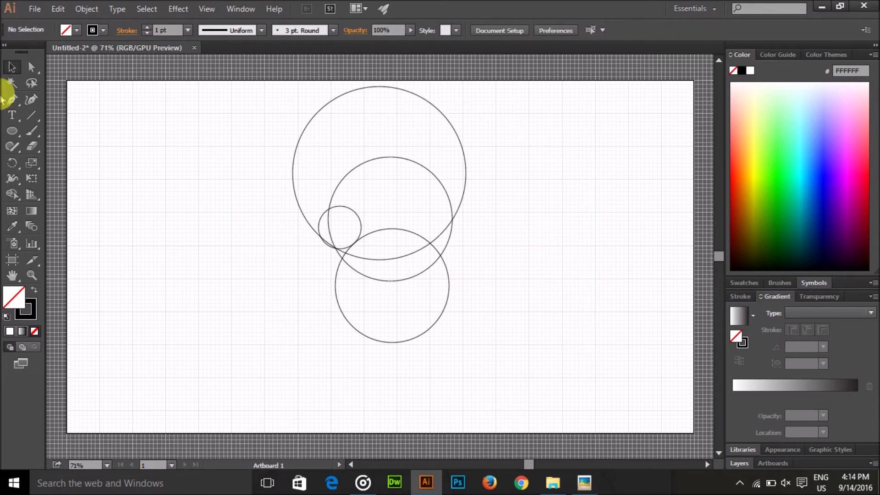
- Redraw a huge 960.563 px circle and place it right of centre, enclosing the composition
left_click(23, 137)
mouse_move(179, 189)
left_mouse_down()
mouse_move(314, 415)
mouse_move(303, 407)
left_mouse_up()
left_click_drag(178, 189, 440, 276)
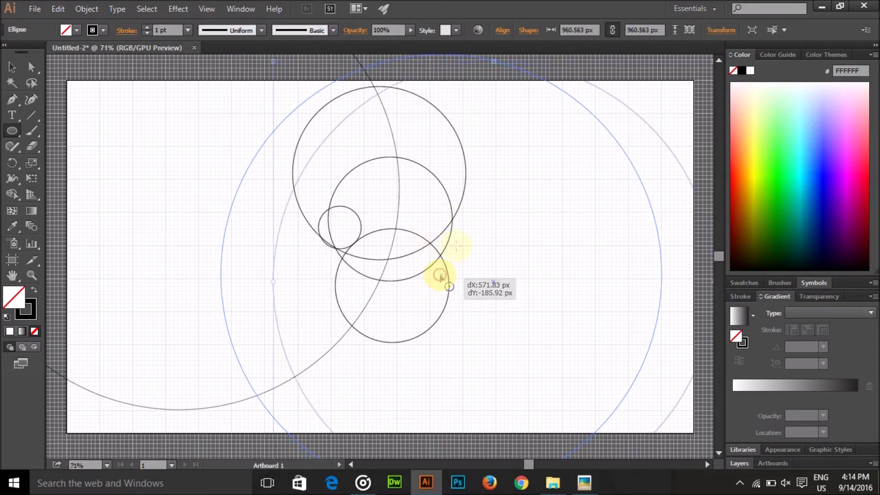
left_click_drag(440, 276, 493, 281)
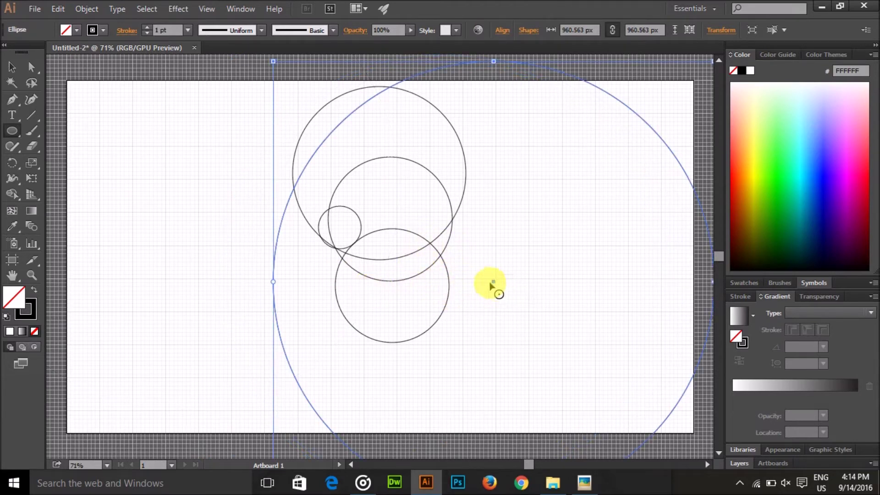
left_click_drag(492, 282, 482, 284)
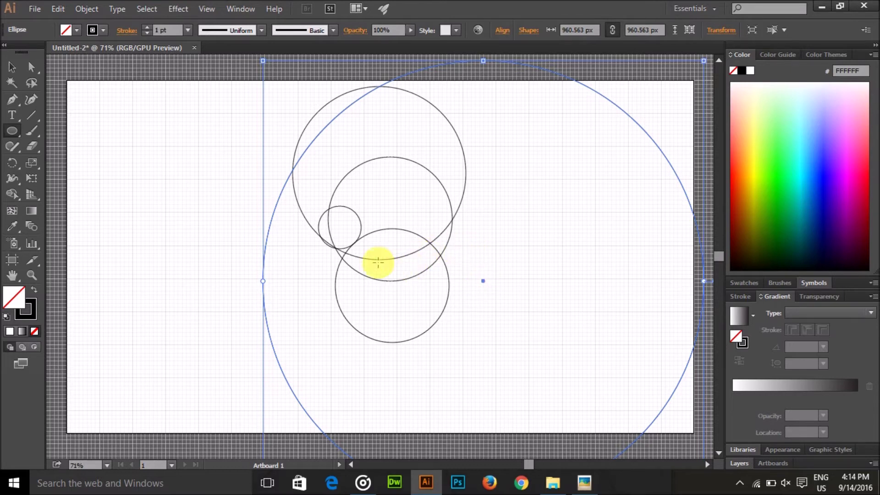
- Nudge the 377.465 px top circle slightly toward the lower right
left_click(11, 68)
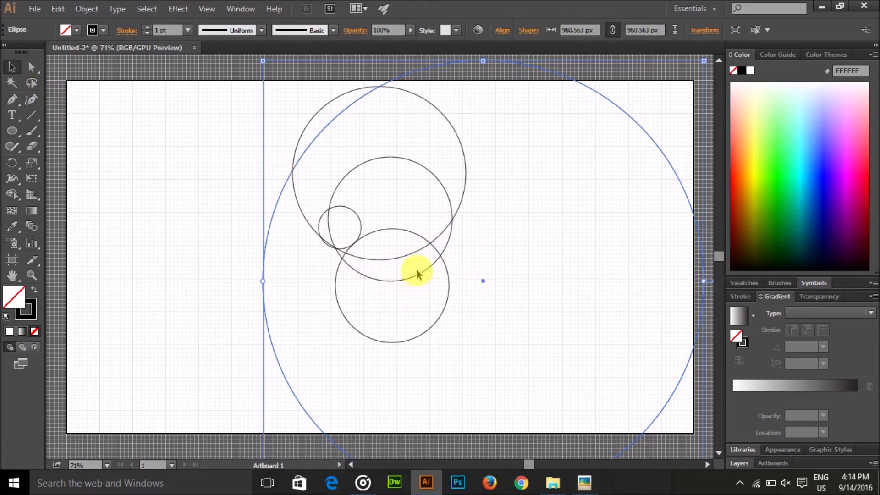
left_click(462, 195)
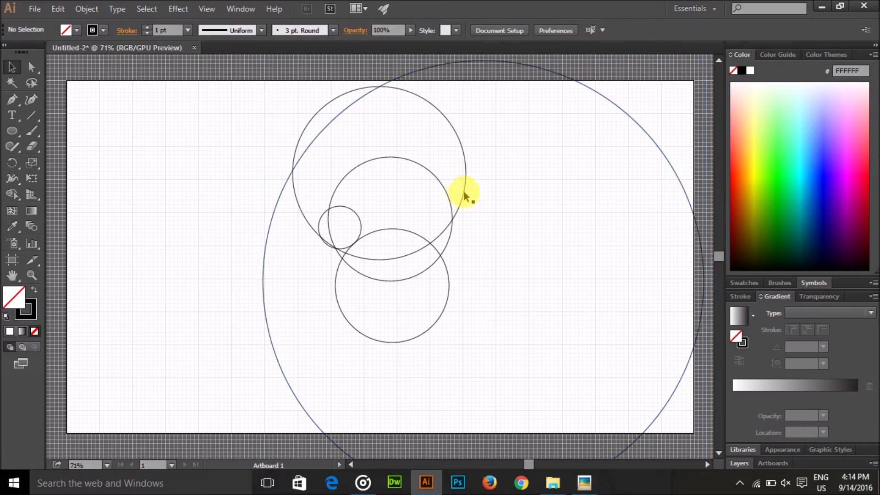
left_click(464, 194)
left_click_drag(379, 176, 383, 180)
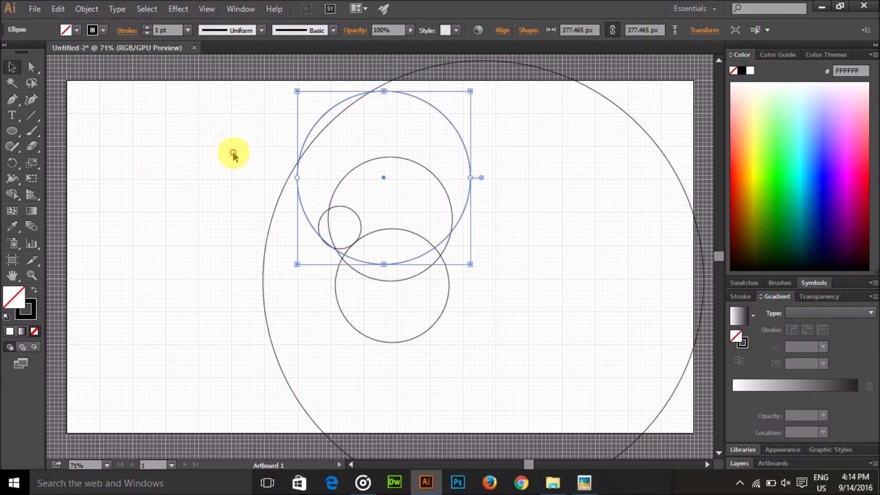
- Clear the selection and switch to the Pen tool for path drawing
left_click(115, 198)
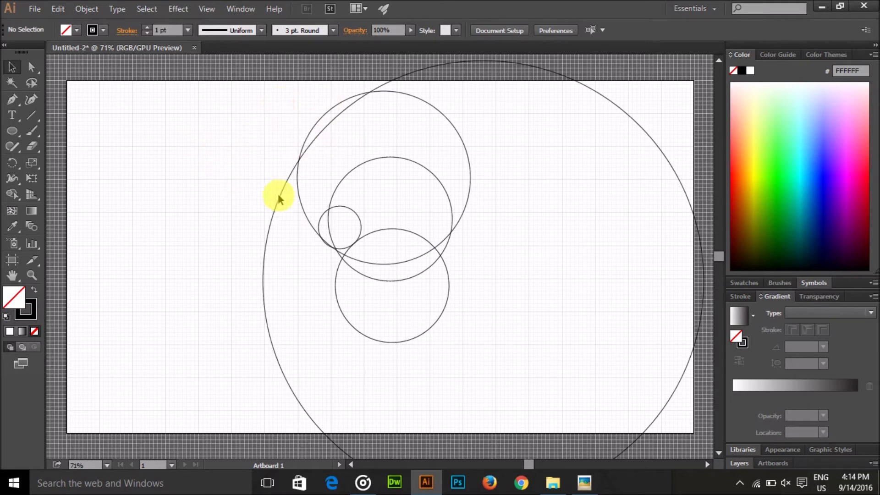
left_click(12, 114)
left_click(12, 99)
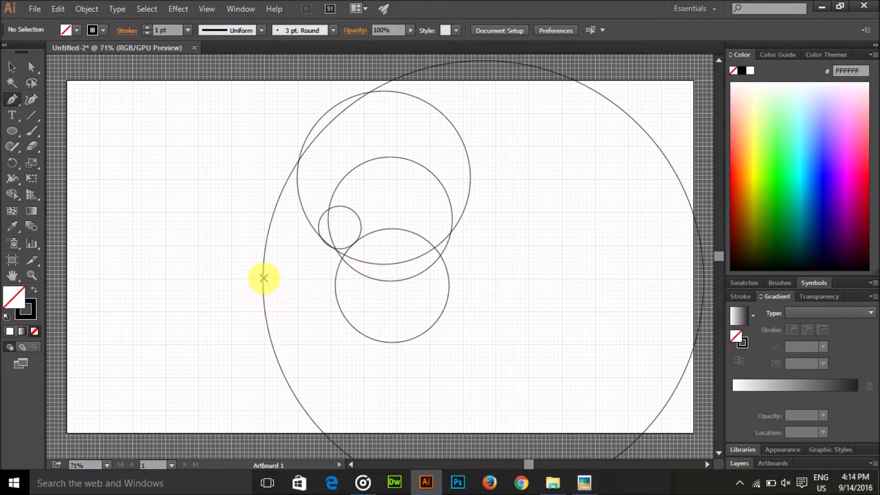
- Start the outline at the huge circle's left edge, run right, then curve up the middle circle
left_click(262, 280)
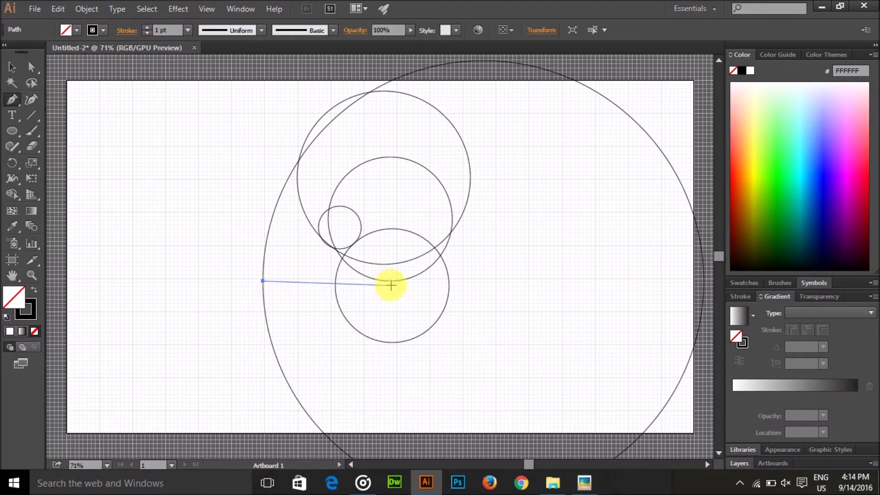
left_click(415, 283)
left_click(404, 263)
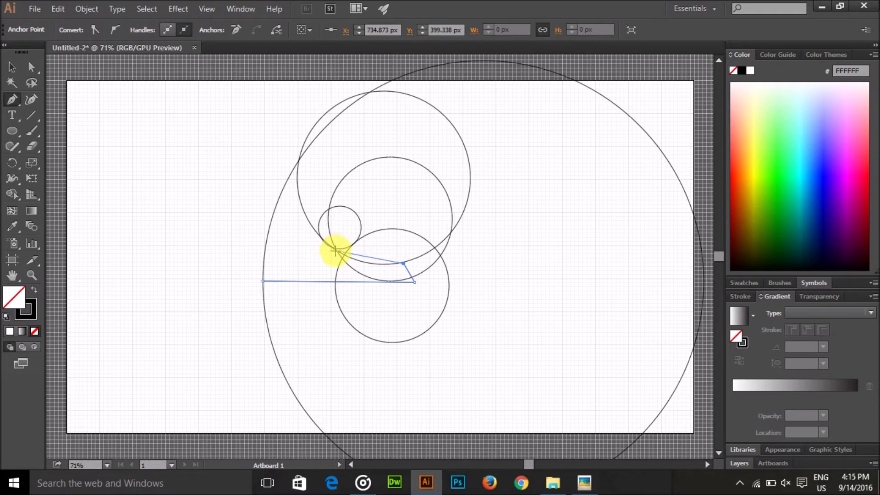
left_click_drag(334, 249, 320, 232)
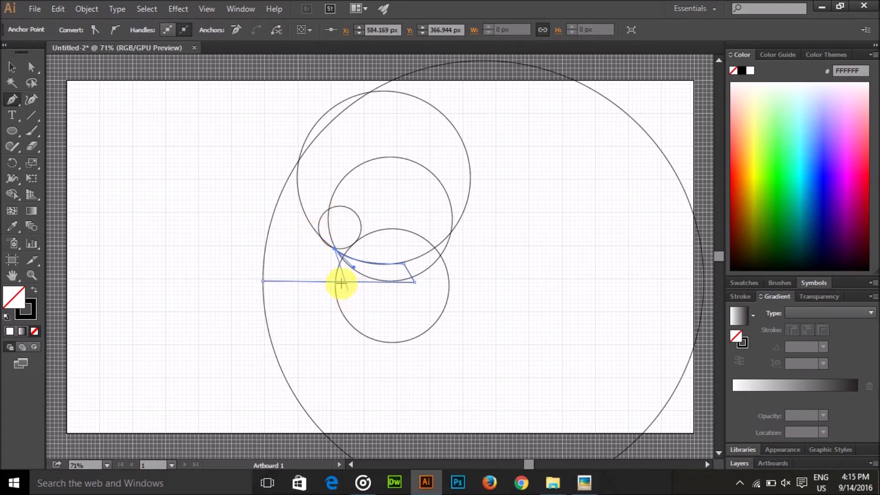
key("ctrl+plus")
key("ctrl+plus")
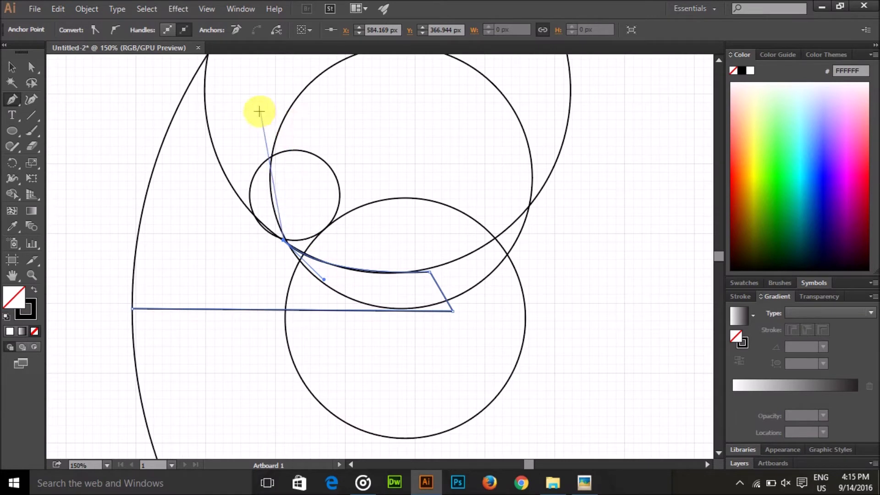
scroll(289, 116, "up", 2)
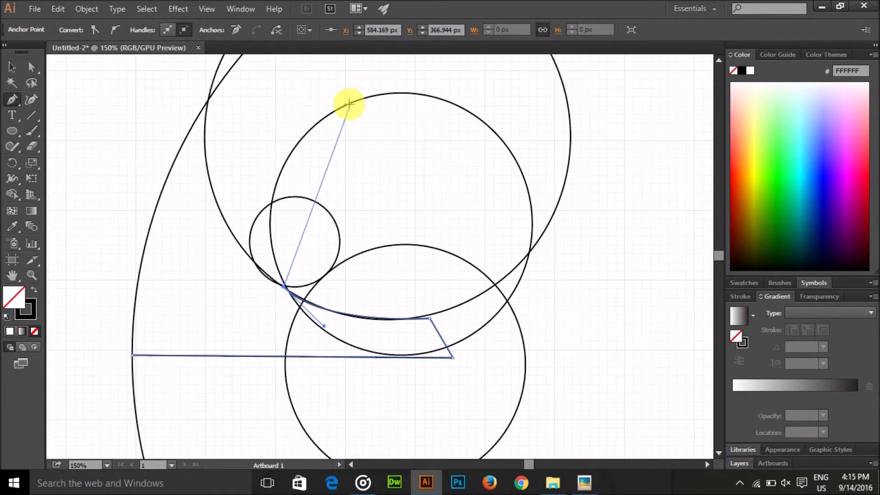
mouse_move(347, 105)
left_mouse_down()
mouse_move(451, 68)
mouse_move(451, 133)
mouse_move(465, 123)
left_mouse_up()
scroll(449, 66, "up", 2)
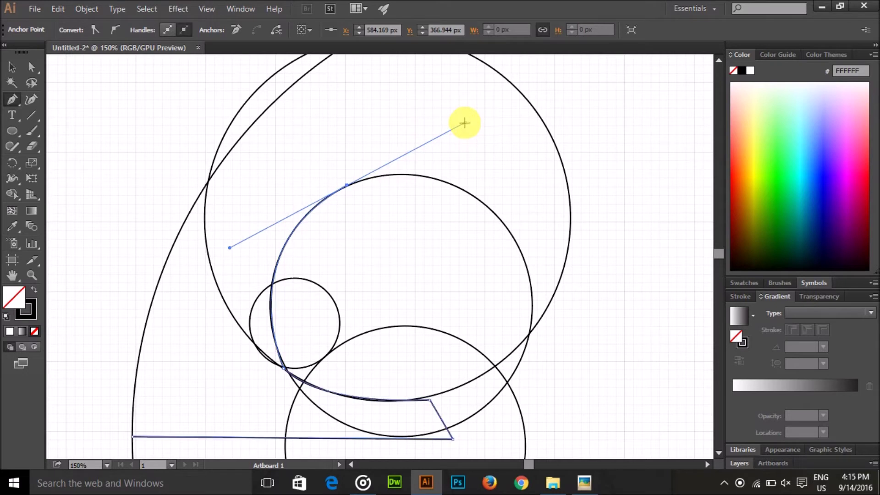
- Add corner points forming the small notched ear tip at the top of the head
left_click(347, 185)
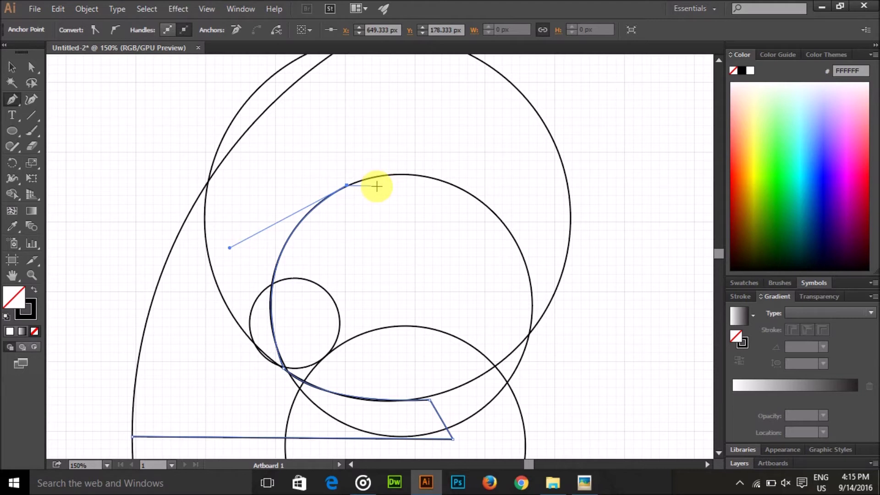
left_click(378, 184)
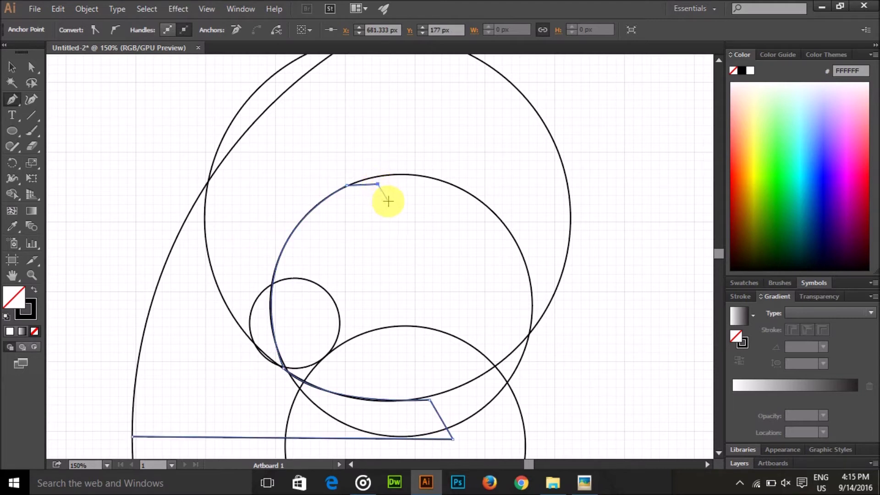
left_click(368, 200)
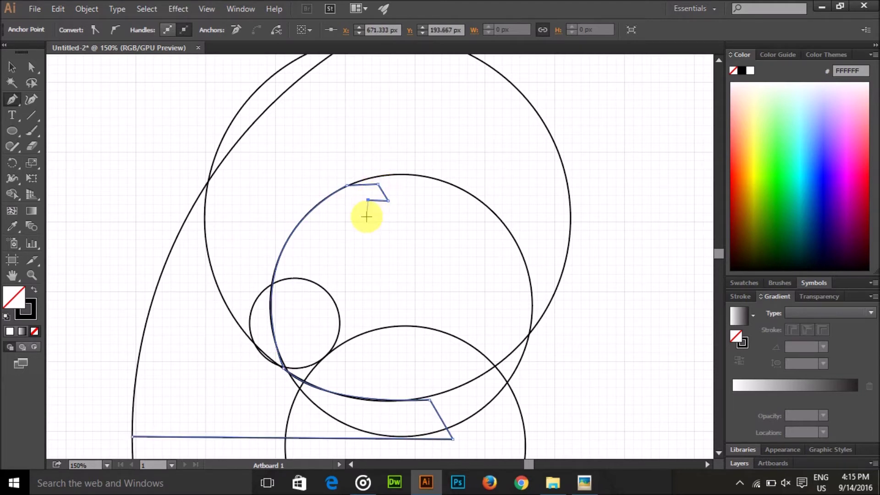
left_click(365, 206)
left_click(358, 199)
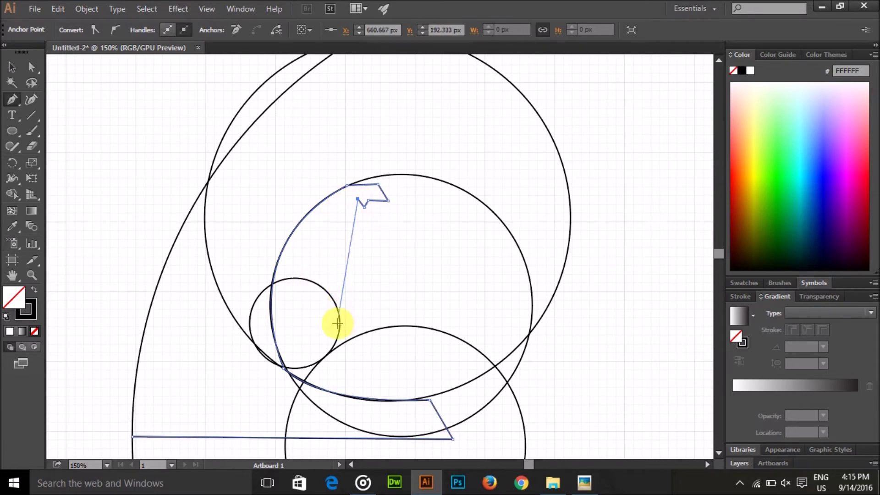
- Curve the outline down past the small circle, converting the new anchors to corners
left_click_drag(340, 320, 383, 427)
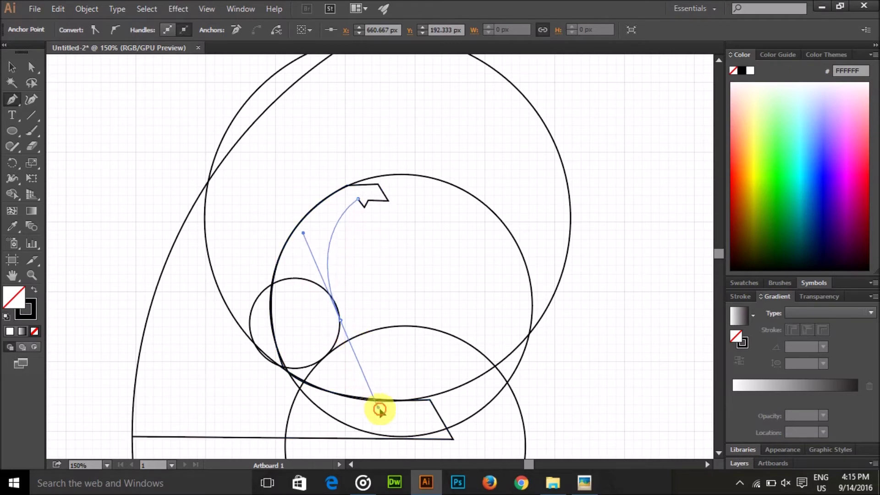
left_click_drag(383, 428, 363, 446)
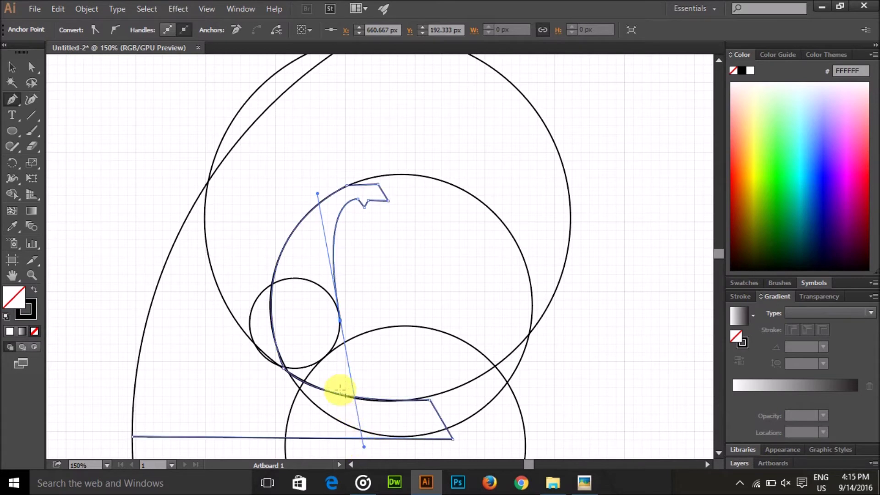
left_click(340, 320)
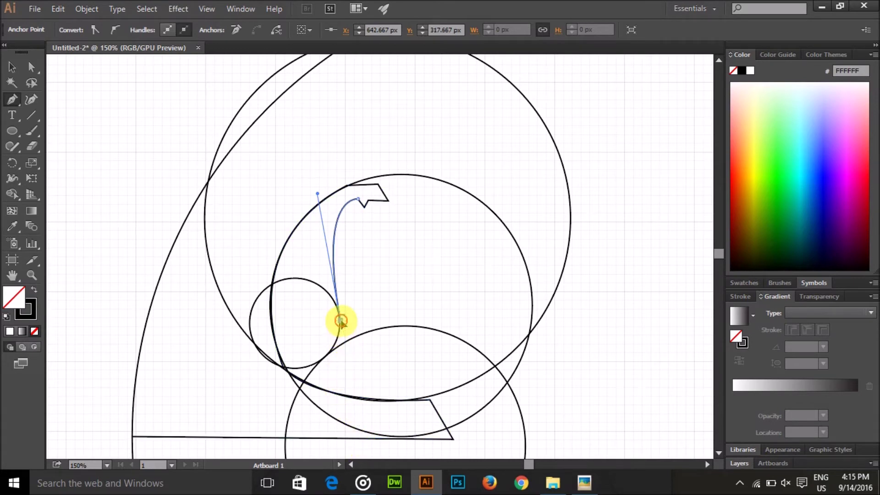
left_click(323, 358)
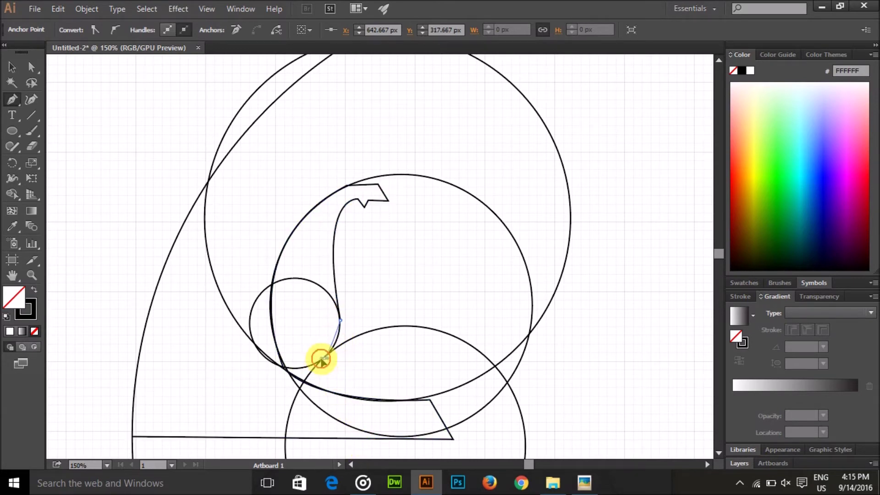
left_click_drag(322, 359, 306, 378)
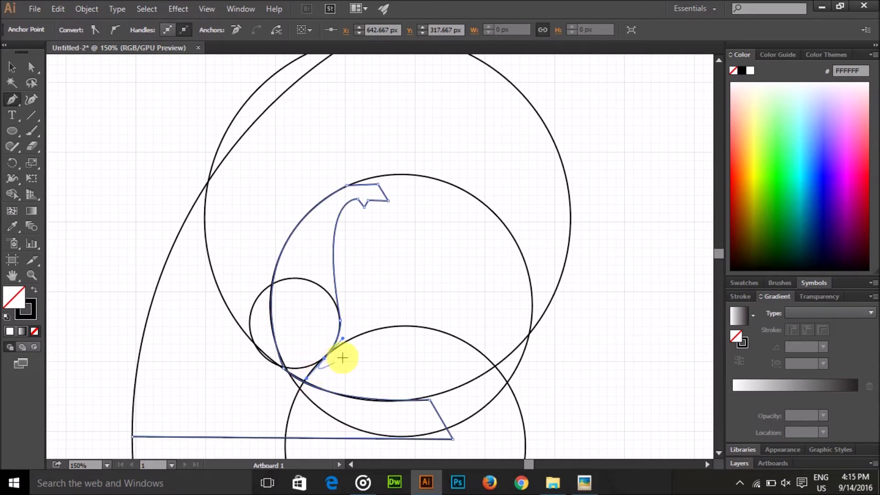
left_click(324, 358)
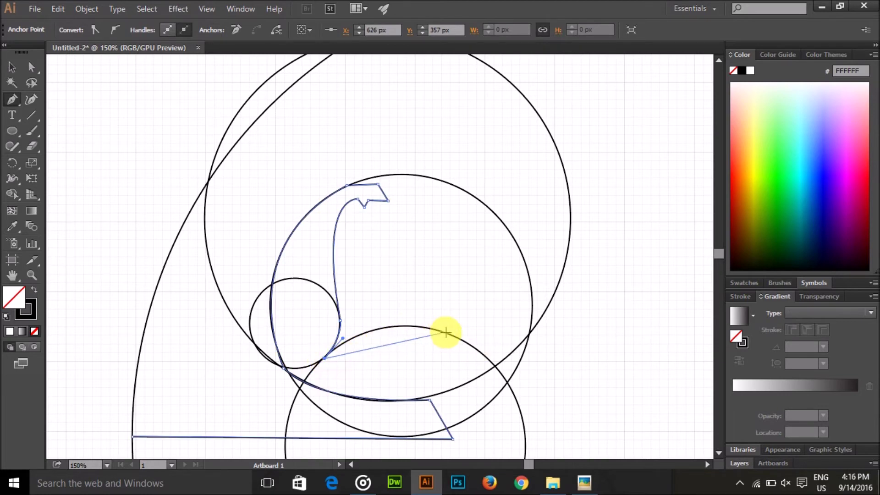
- Arc the path along the top of the lowest circle, ending in a corner point
left_click_drag(443, 332, 489, 356)
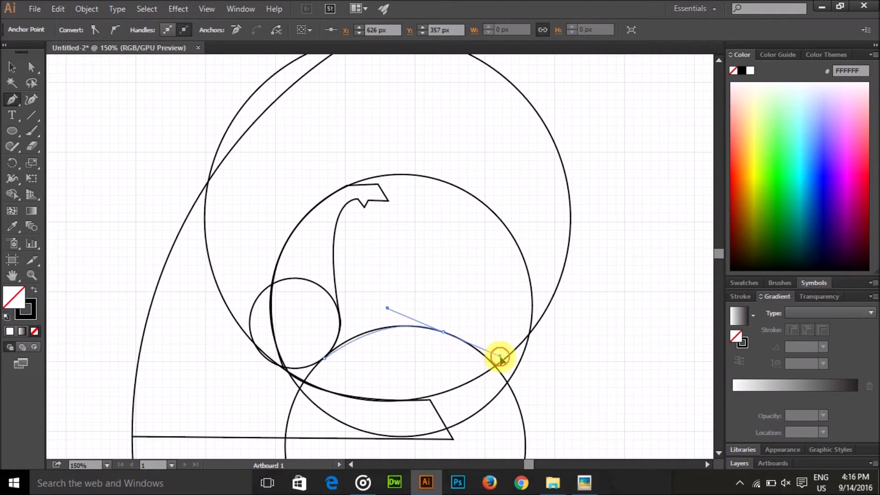
left_click_drag(490, 356, 512, 356)
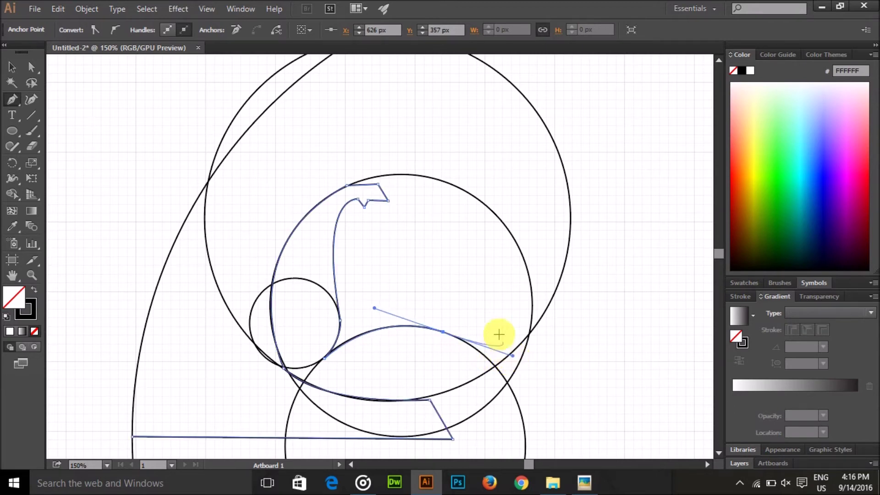
left_click(443, 331)
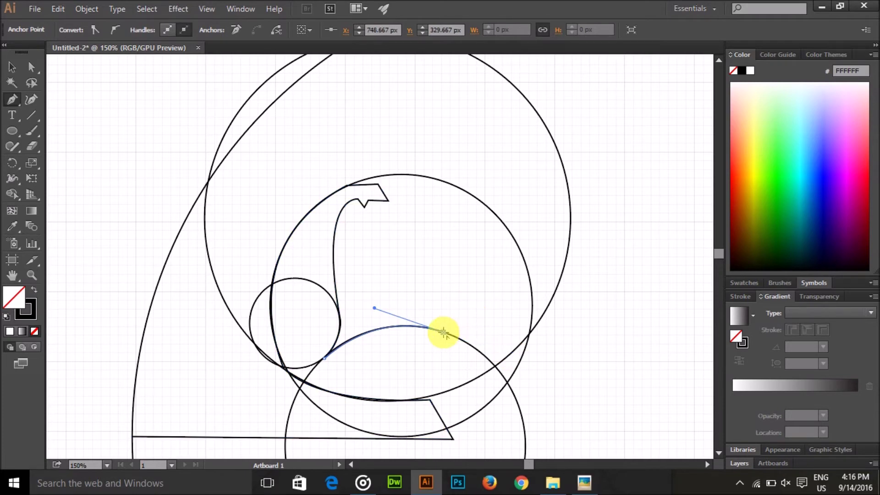
- Add corner anchors jogging up-right, undoing misplaced ones, then a point near the canvas top
left_click(485, 294)
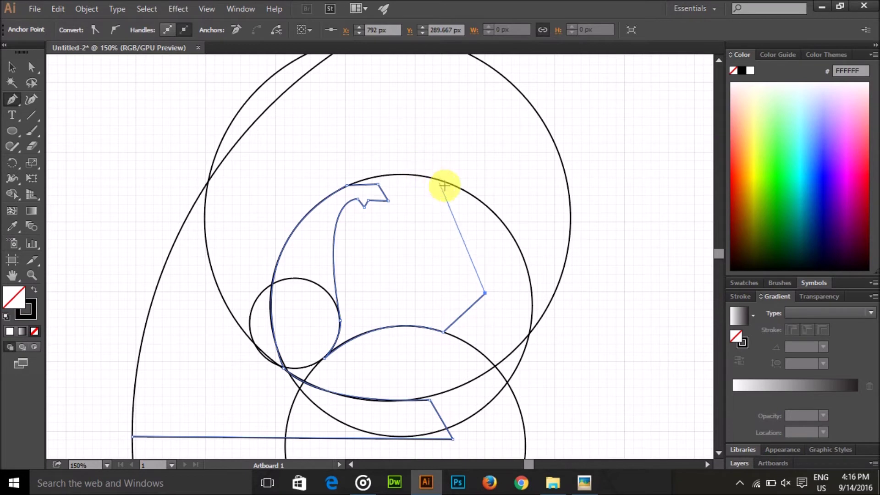
key("ctrl+z")
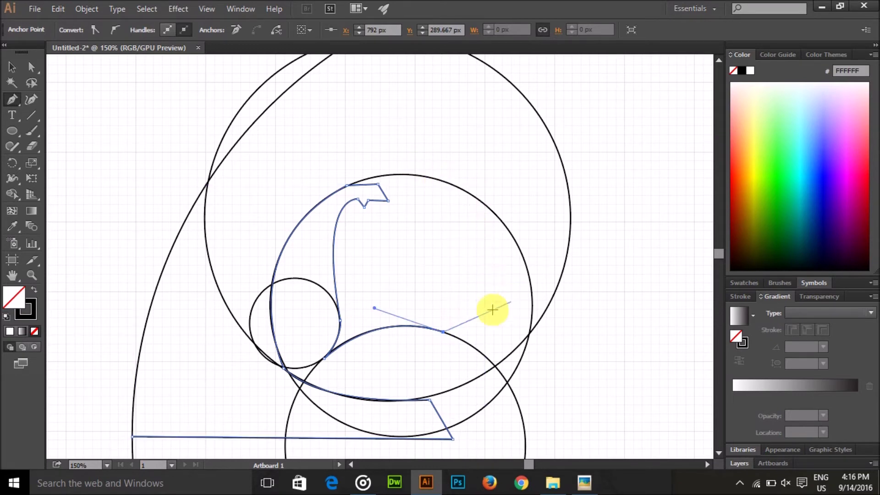
left_click(488, 308)
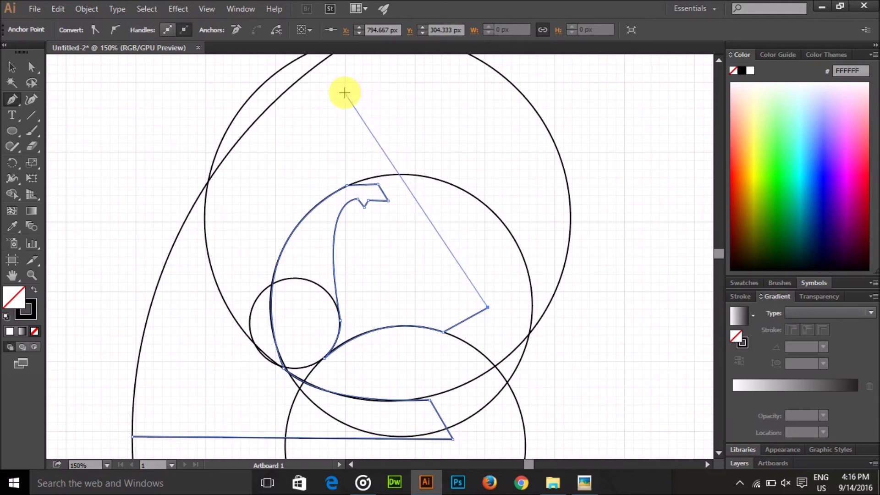
key("ctrl")
key("ctrl+z")
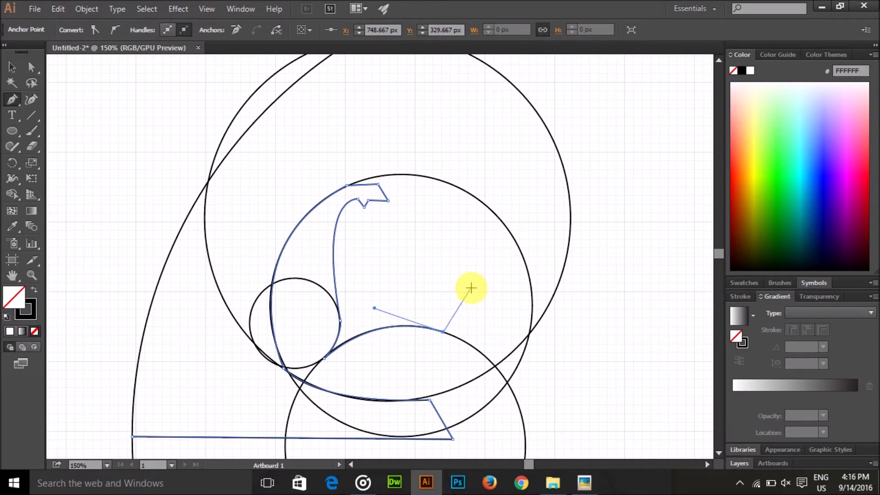
left_click(471, 286)
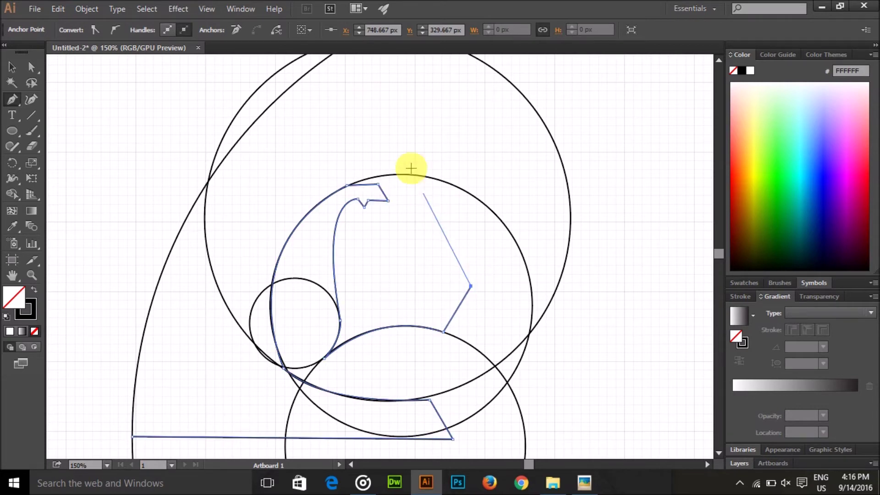
left_click(346, 104)
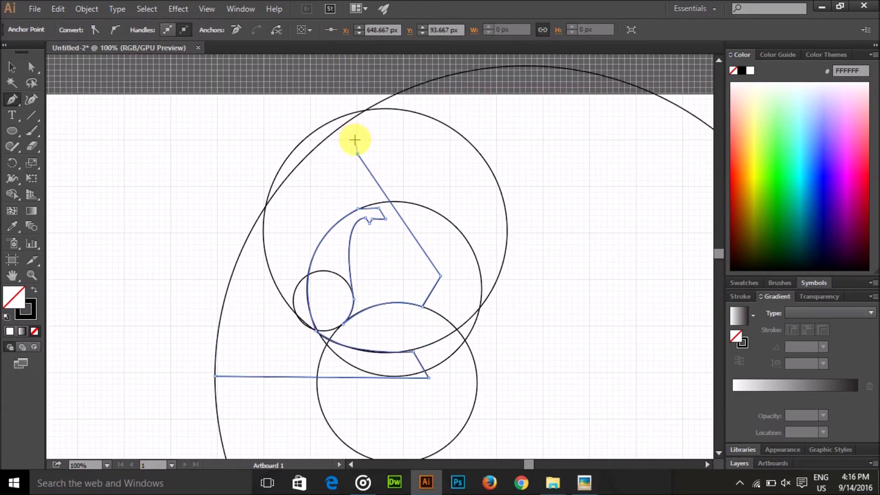
- Place the top point and close the horse-head outline with a curve along the large circle's left edge
left_click(357, 115)
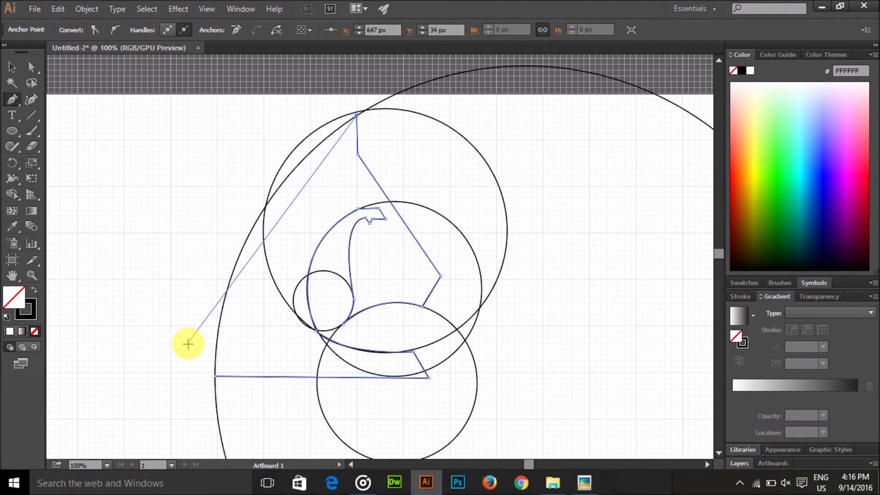
left_click_drag(214, 376, 220, 407)
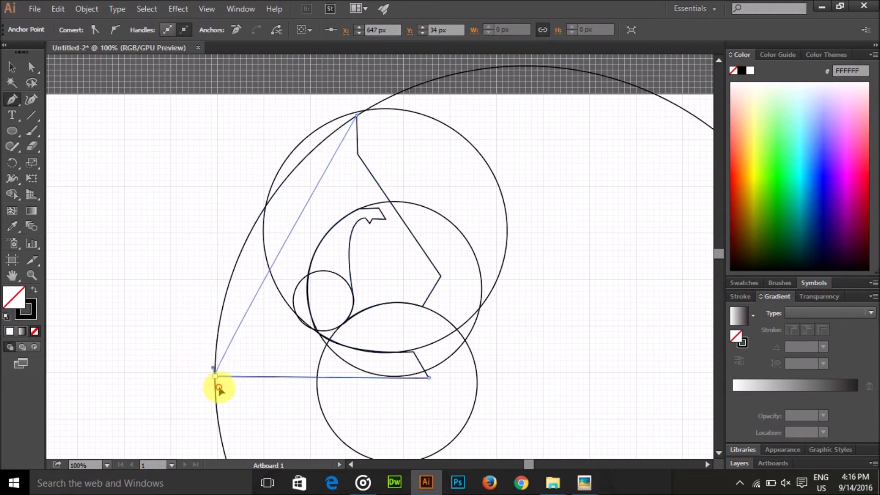
mouse_move(220, 406)
left_mouse_down()
mouse_move(235, 458)
mouse_move(198, 430)
left_mouse_up()
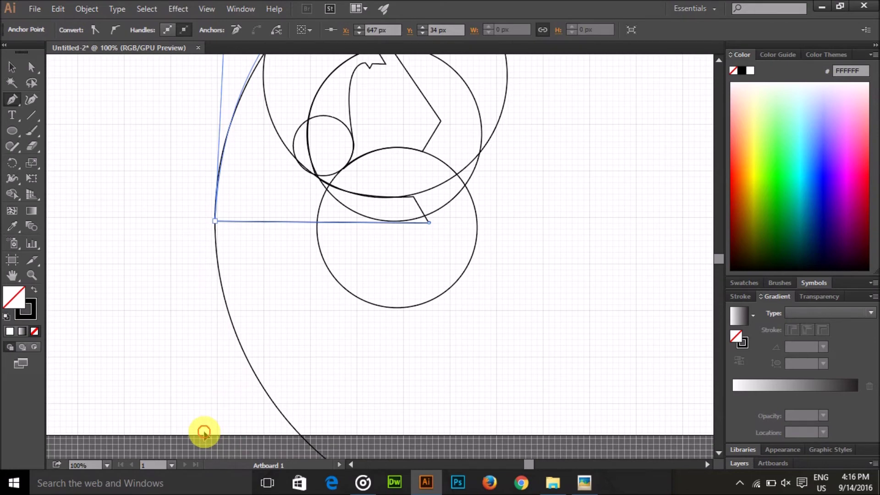
left_click_drag(198, 430, 208, 403)
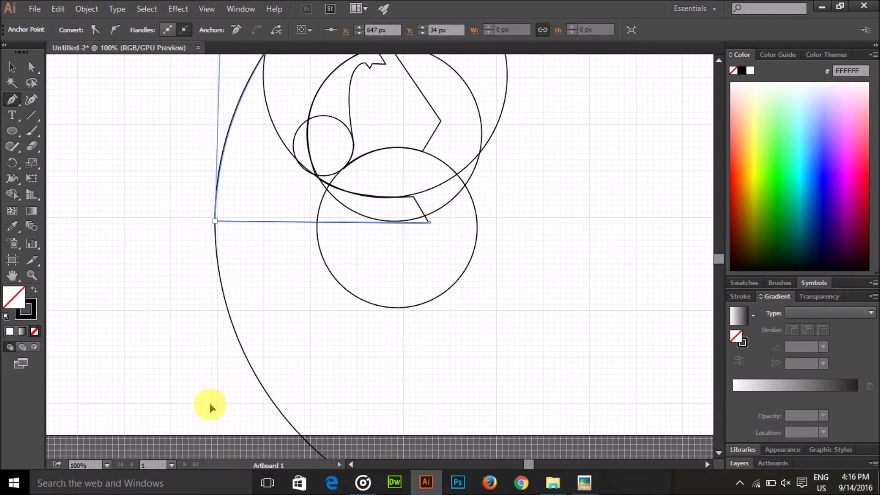
scroll(220, 316, "up", 4)
scroll(228, 296, "up", 4)
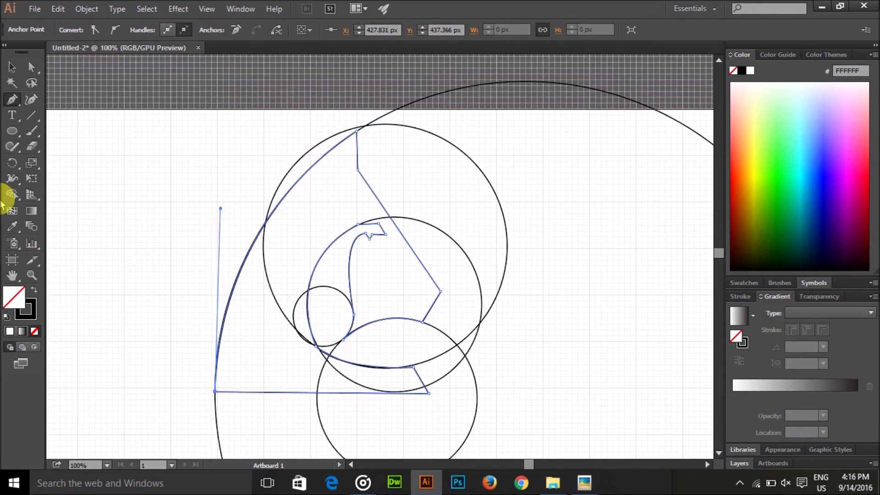
- Select the large construction circle with the Selection tool, then deselect everything
left_click(6, 73)
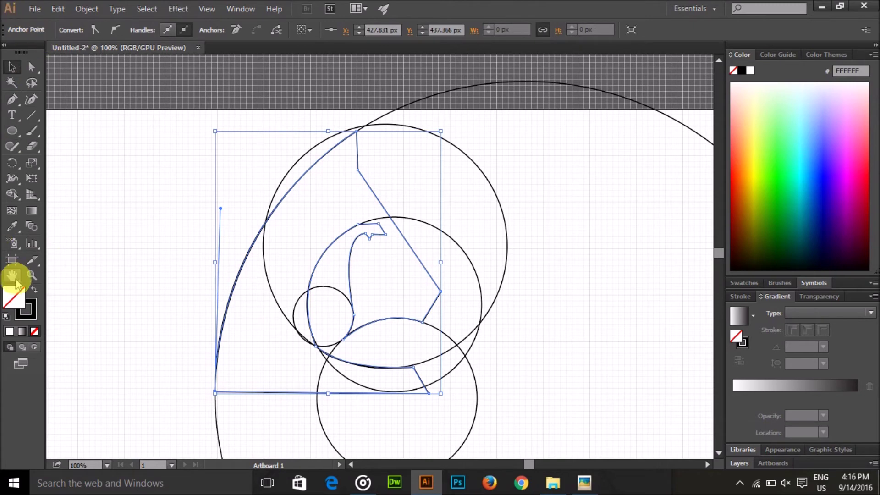
left_click(284, 315)
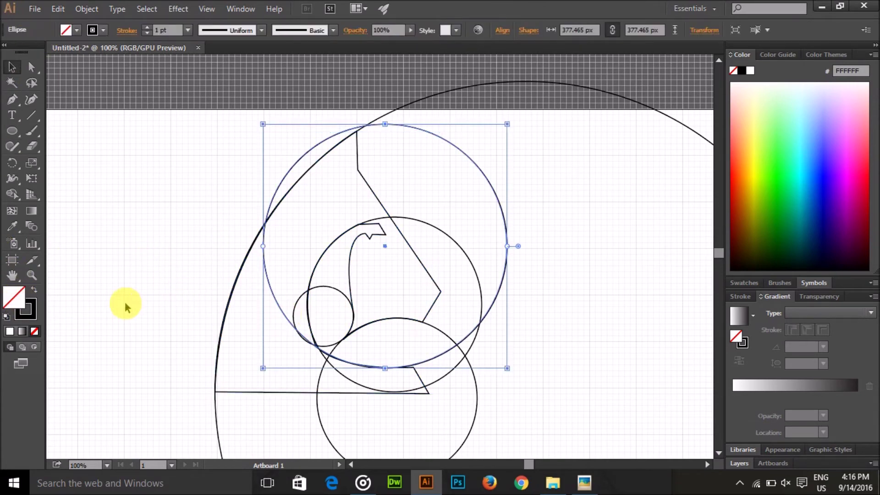
left_click(129, 317)
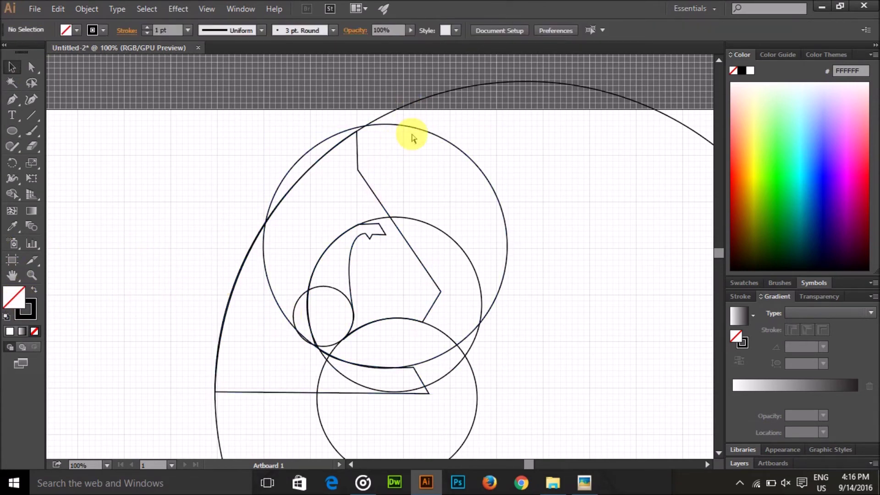
- Delete the large outer circle, the bottom circle and the large circle crossing the drawing
scroll(412, 138, "down", 1)
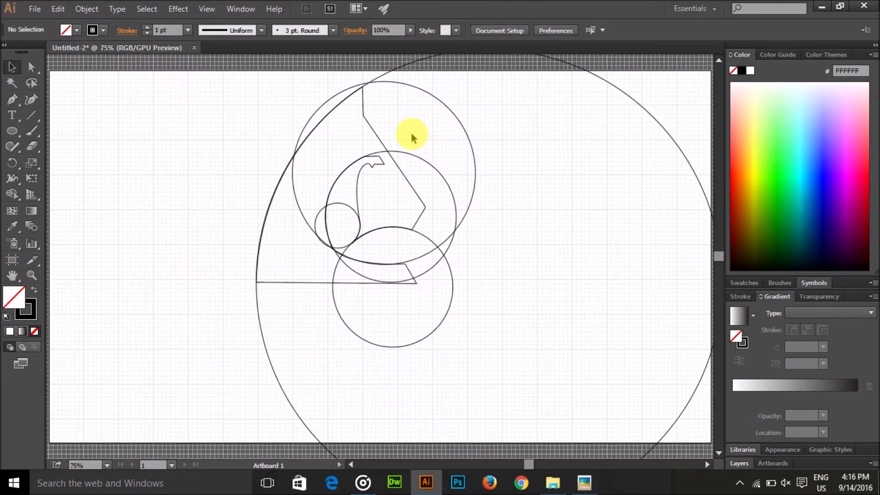
left_click(268, 356)
key("Delete")
left_click(347, 328)
key("Delete")
left_click(452, 230)
key("Delete")
- Delete the circle crossing the horse head and the small circle near the jaw
left_click(434, 269)
key("Delete")
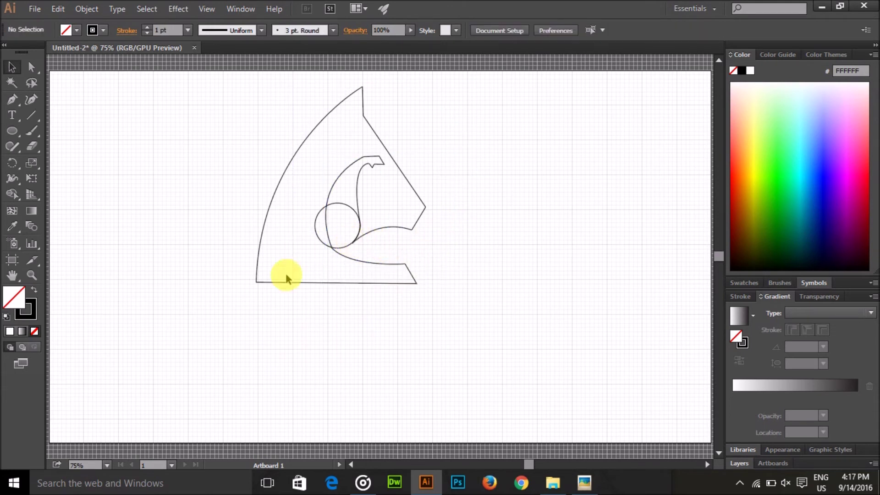
left_click(342, 251)
key("Delete")
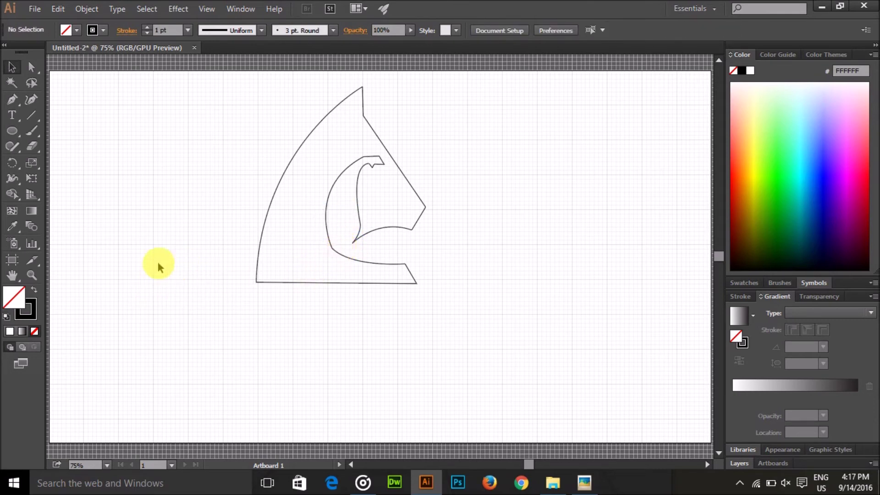
left_click(13, 69)
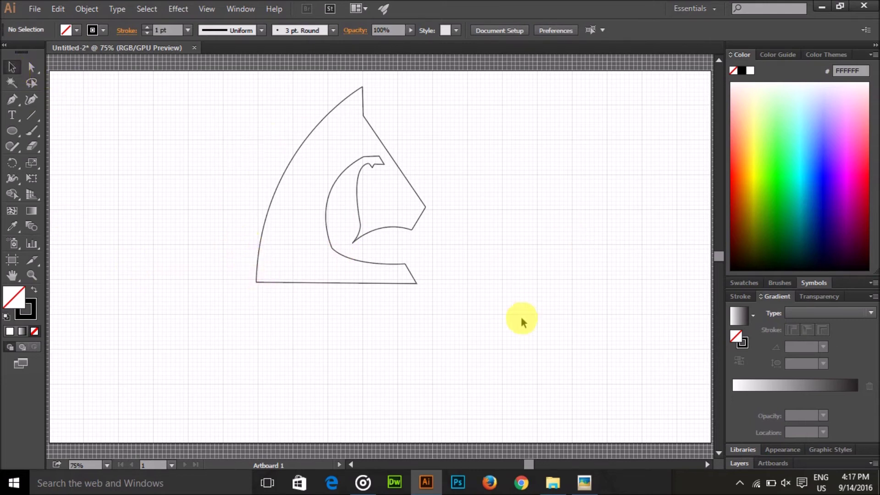
- Round the corner at the horse's nose with the Direct Selection live corner widget
left_click(409, 234)
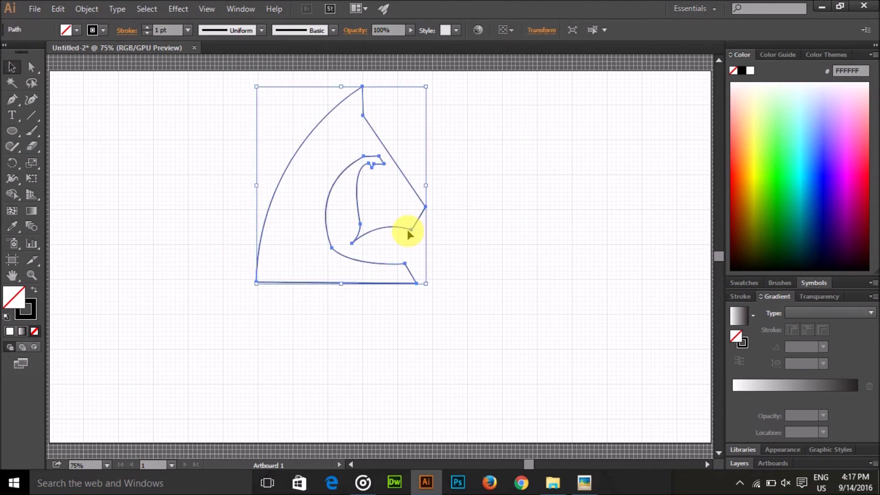
left_click(31, 67)
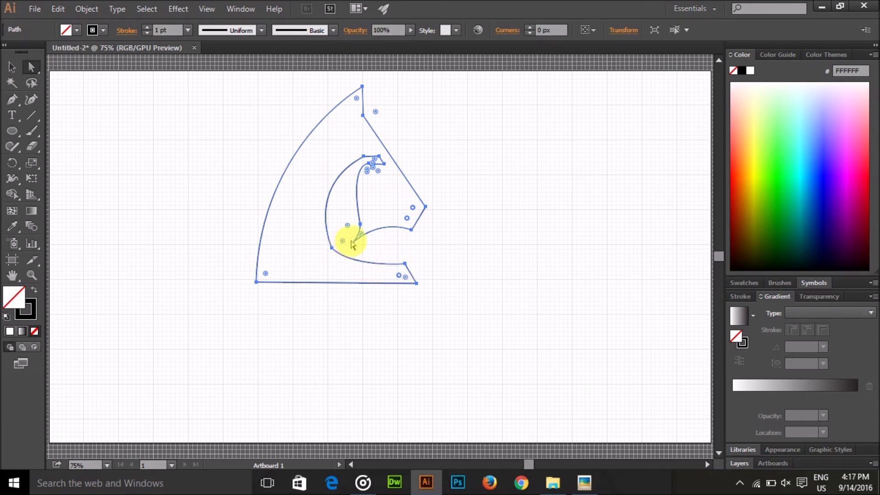
left_click_drag(404, 215, 380, 190)
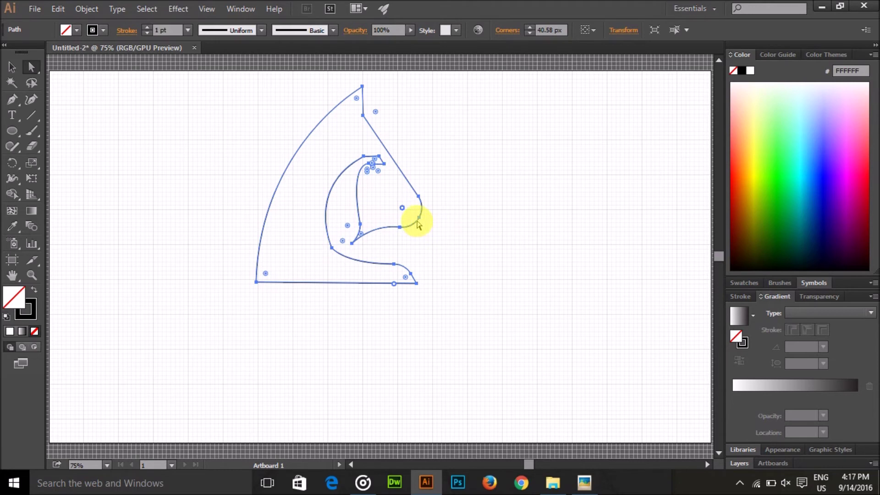
left_click_drag(419, 222, 427, 229)
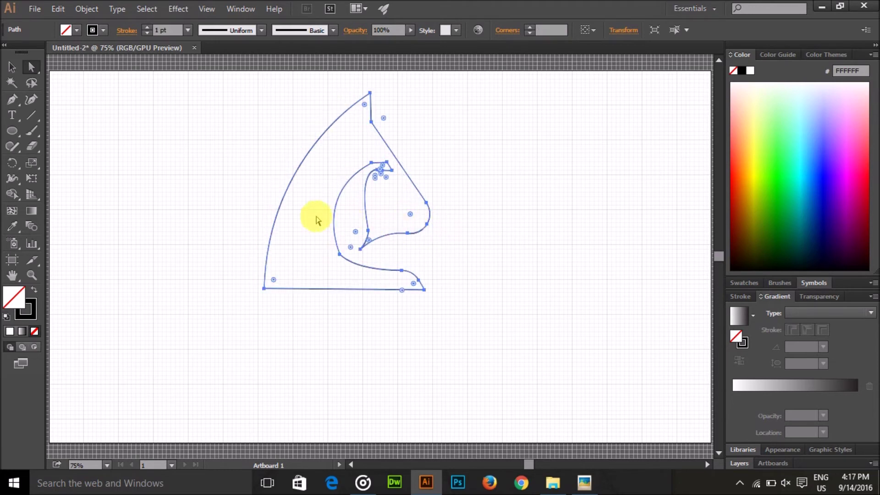
left_click(214, 186)
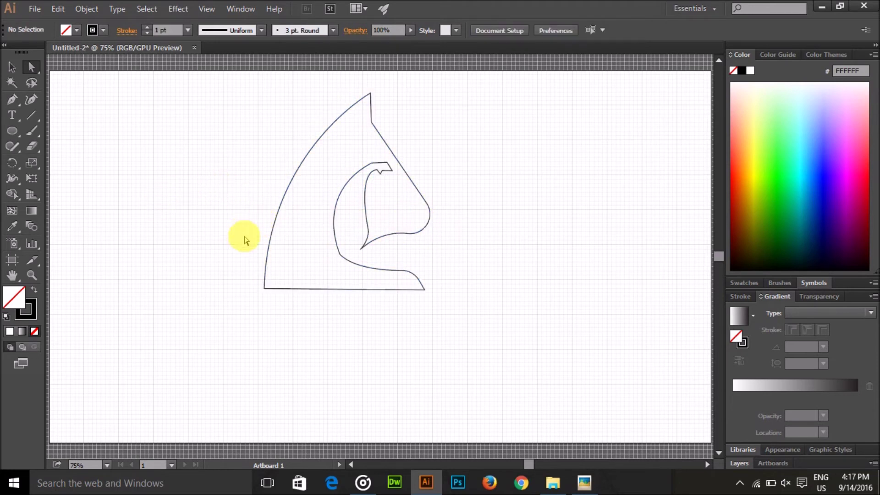
- Select the inner neck anchors and reset that corner back to sharp (0 px)
left_click(374, 245)
left_click(372, 225)
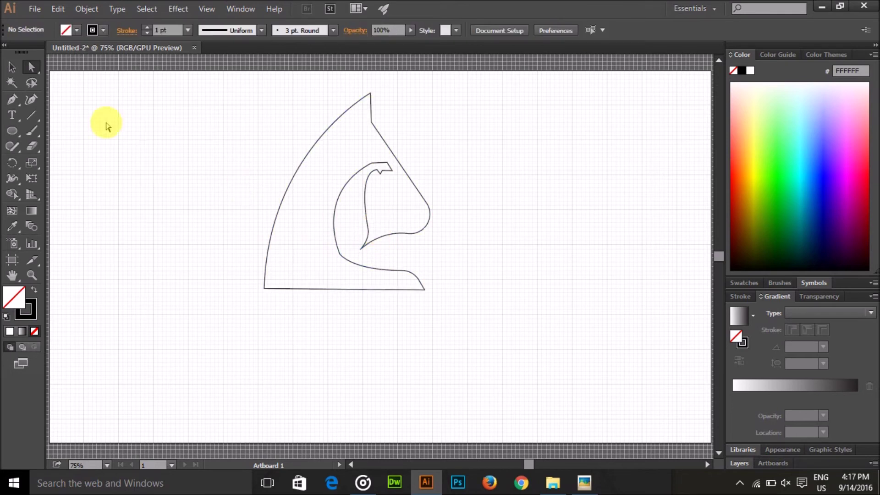
left_click_drag(173, 154, 381, 246)
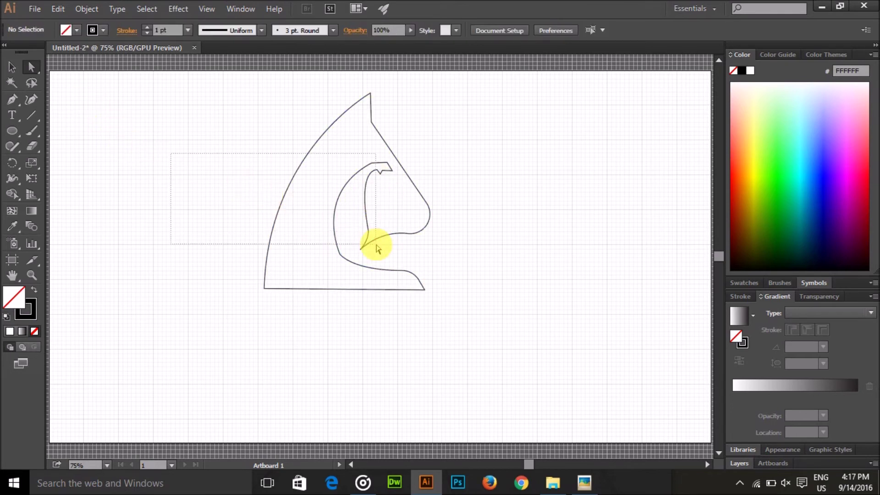
left_click(355, 233)
left_click_drag(355, 234, 342, 234)
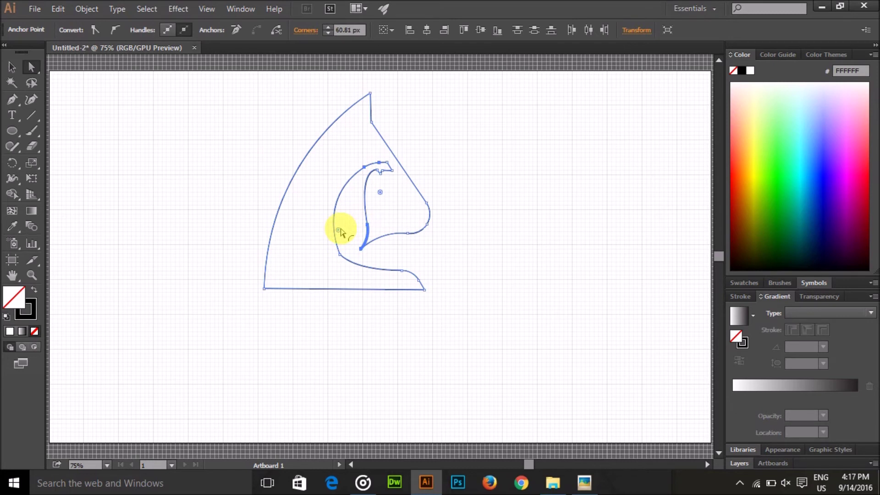
left_click_drag(341, 254, 327, 271)
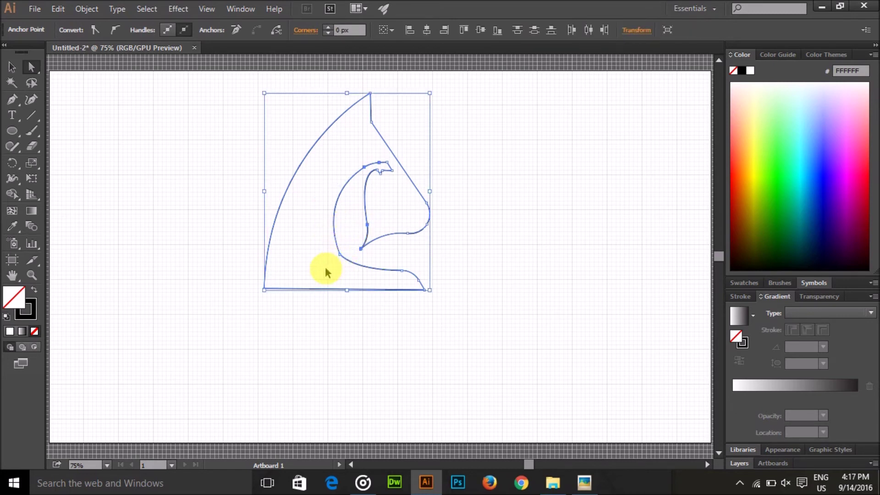
left_click(231, 264)
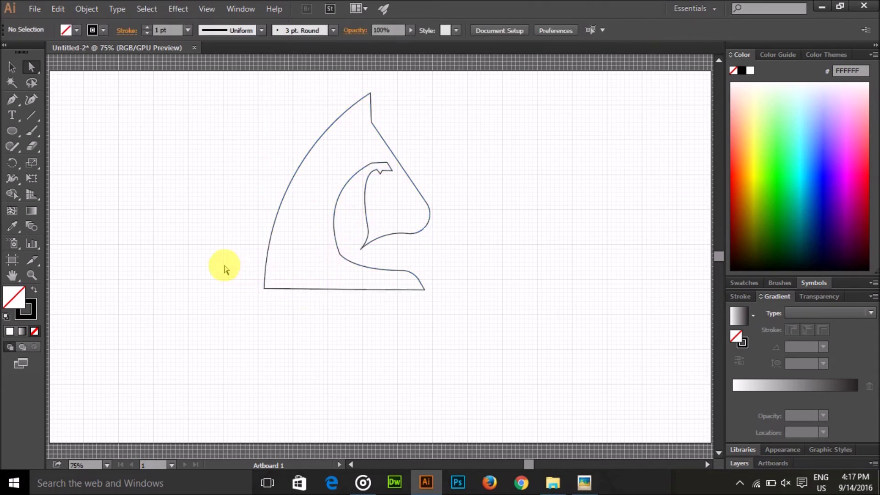
scroll(408, 289, "down", 1)
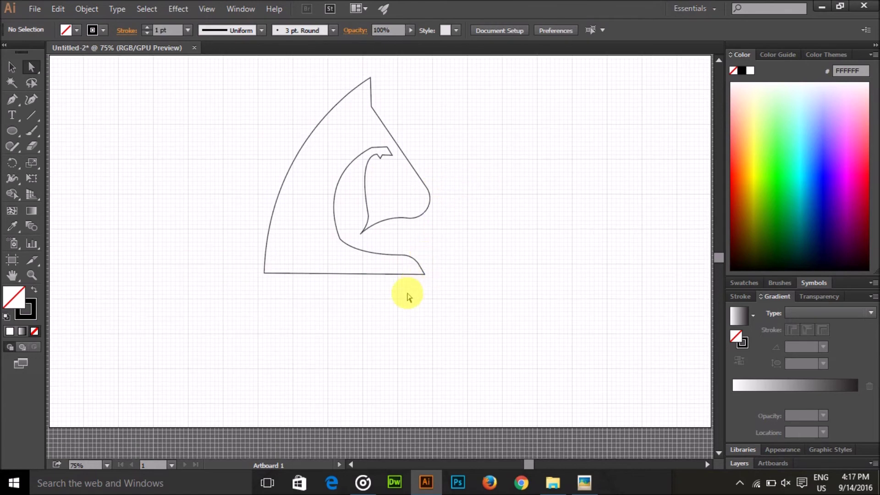
- Set the fill colour to black and apply it to the horse outline through the Color Picker
scroll(321, 238, "down", 2)
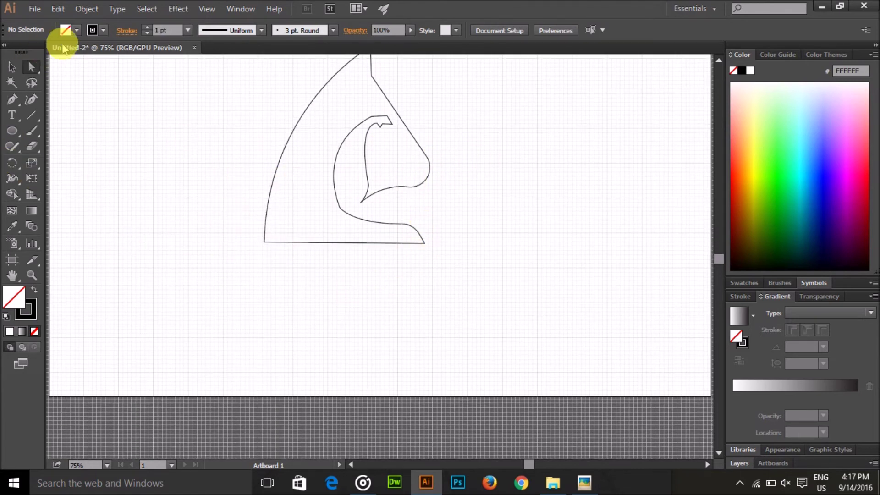
left_click(73, 30)
left_click(43, 53)
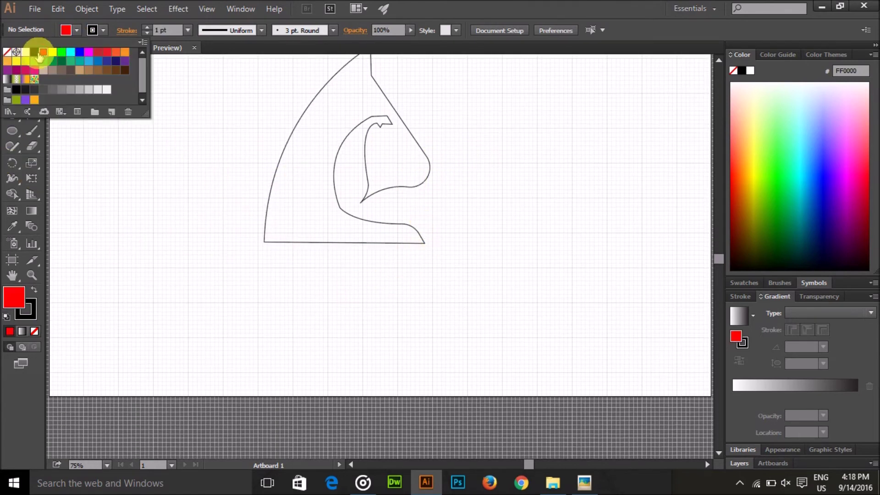
left_click(16, 89)
left_click(301, 207)
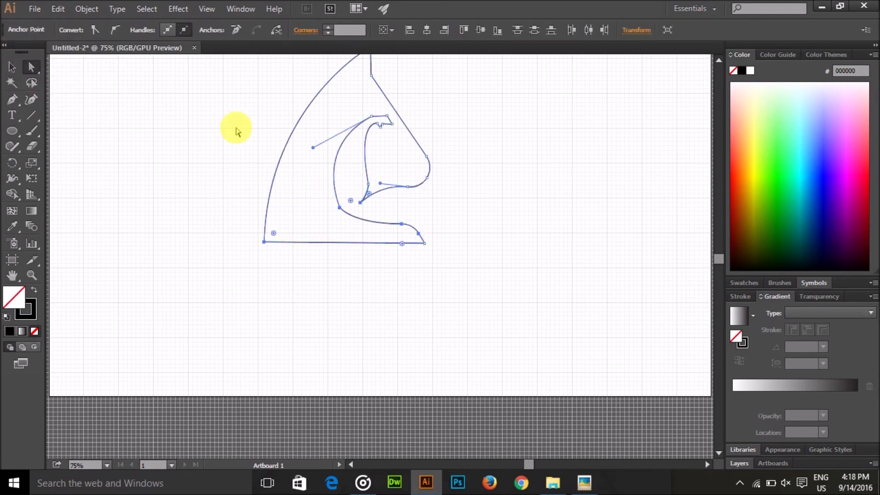
double_click(13, 297)
left_click(490, 298)
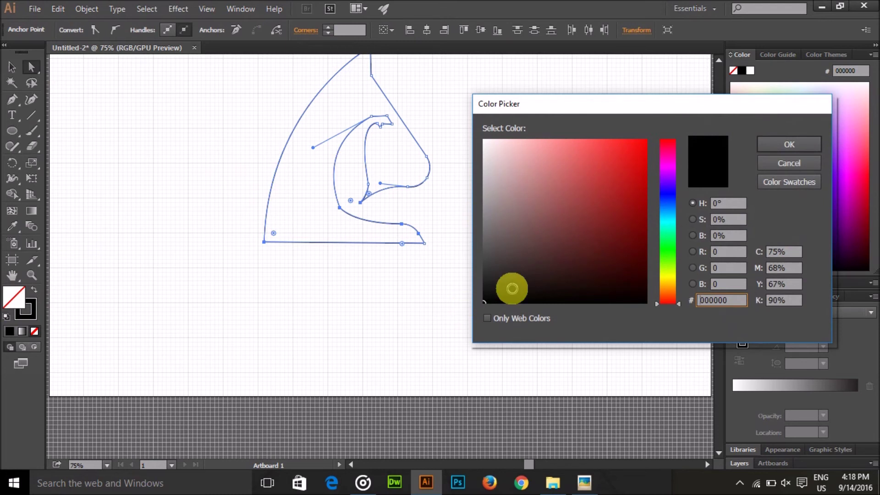
left_click(762, 152)
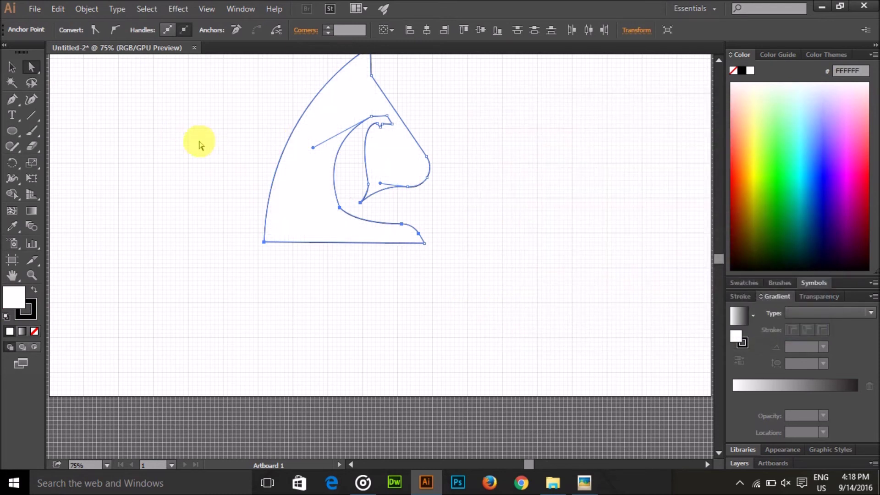
left_click(200, 141)
- Fill the white horse shape with the black swatch from the Control bar Fill dropdown
left_click(416, 169)
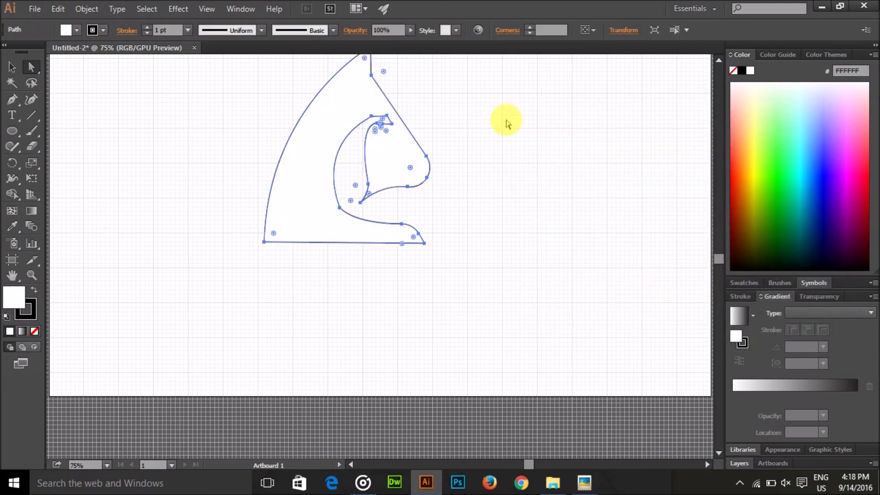
left_click(76, 32)
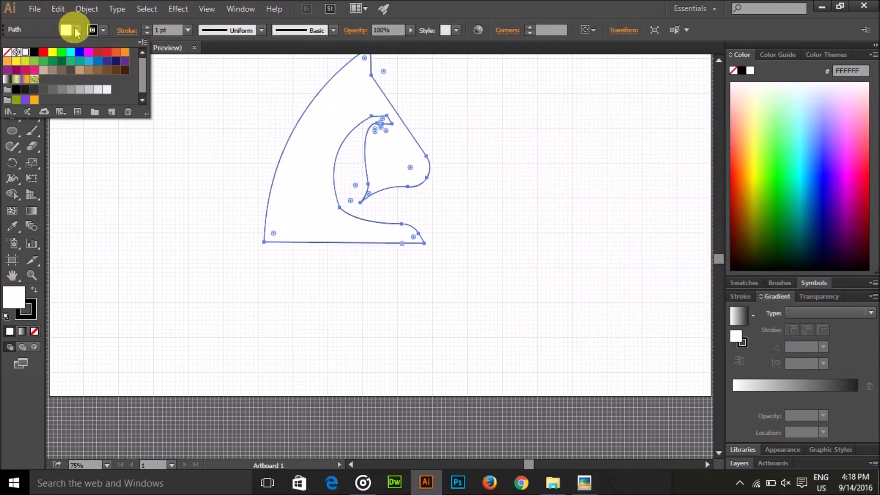
left_click(34, 52)
left_click(79, 167)
left_click(145, 189)
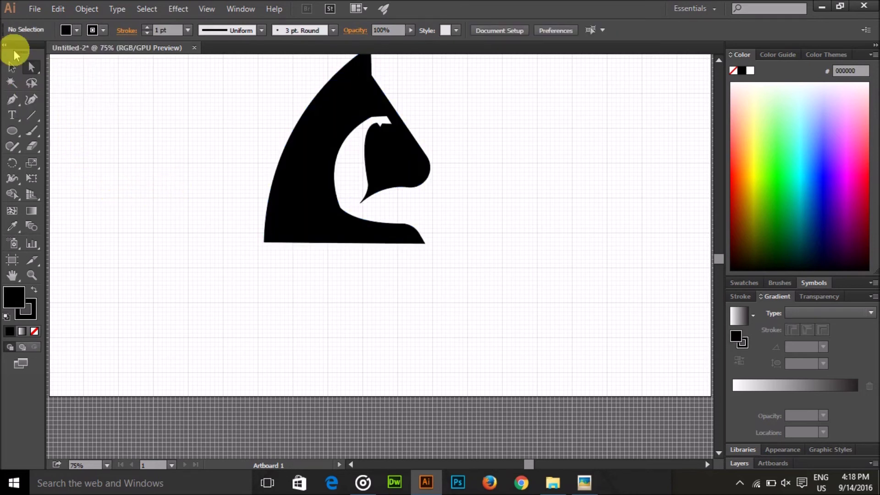
- Fit the artboard in view and move the horse toward the centre, undoing an accidental delete
key("ctrl+0")
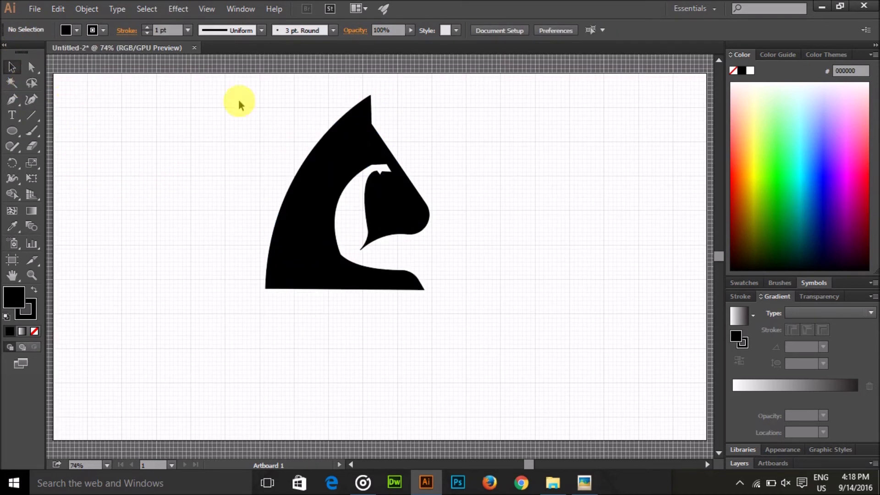
left_click_drag(313, 250, 362, 274)
left_click(289, 267)
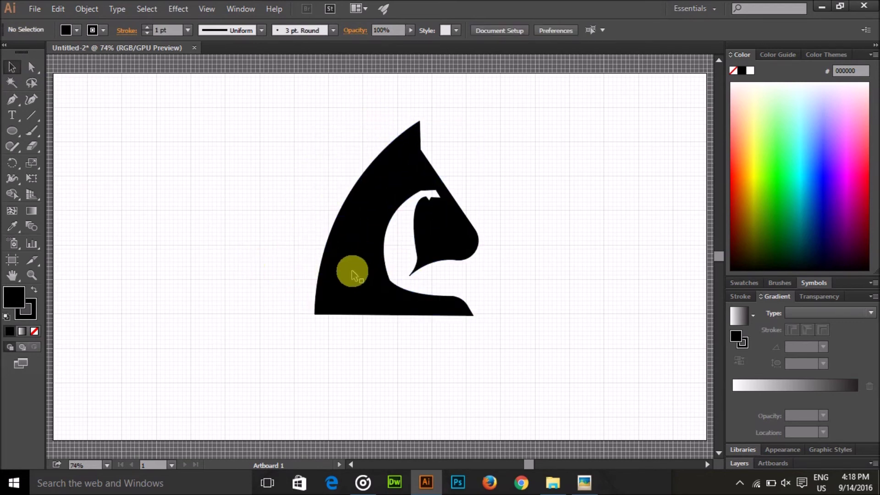
left_click_drag(345, 273, 338, 269)
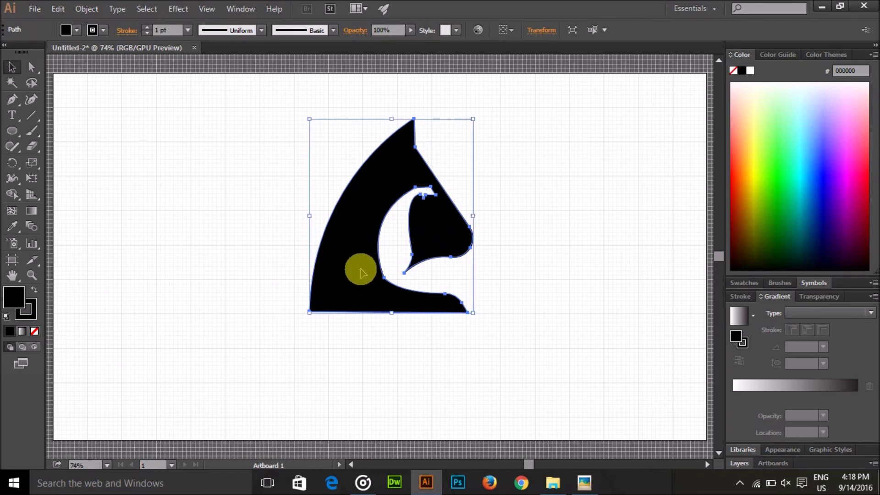
key("Delete")
key("ctrl+z")
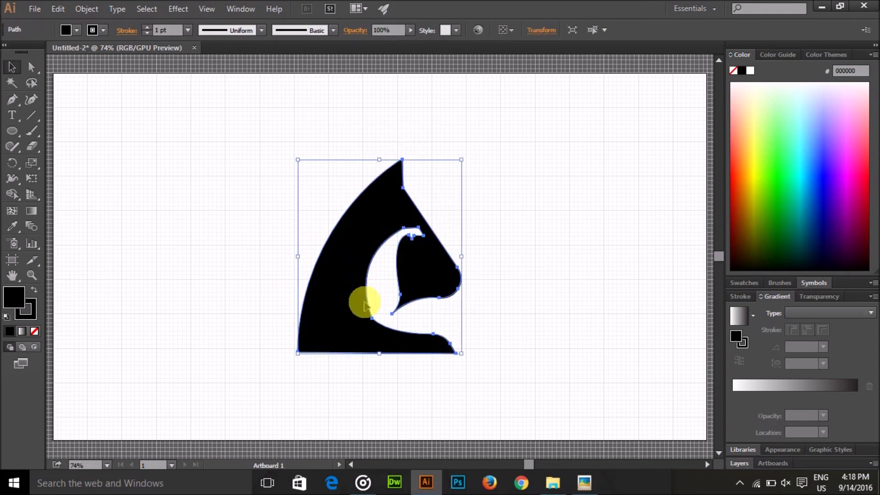
- Shrink the horse proportionally and move it up near the artboard centre
left_click_drag(461, 353, 438, 326)
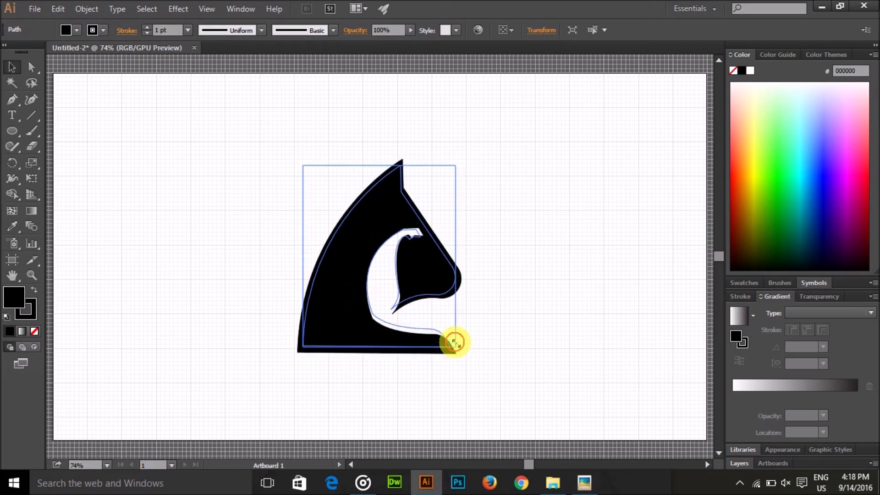
left_click_drag(350, 255, 354, 236)
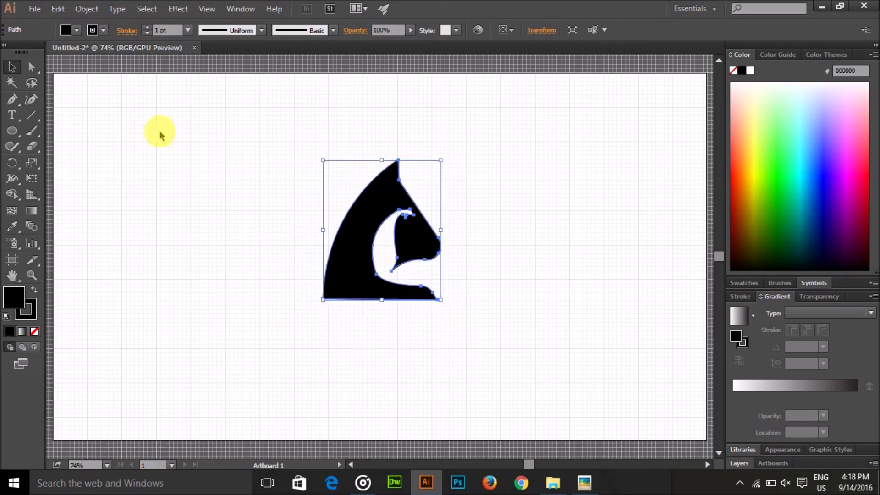
left_click(171, 132)
left_click(12, 118)
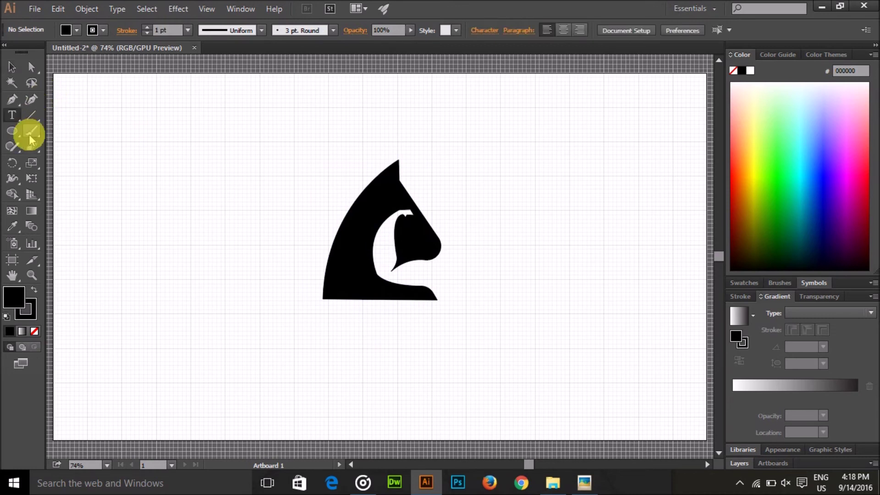
- Type 'Horse Power' below the horse's left base and select all of the text
left_click(323, 312)
type("Horse Power")
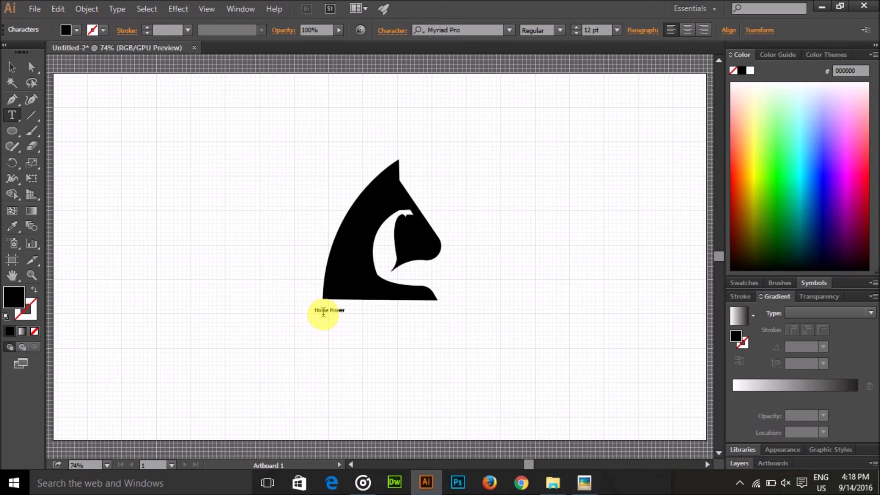
triple_click(324, 312)
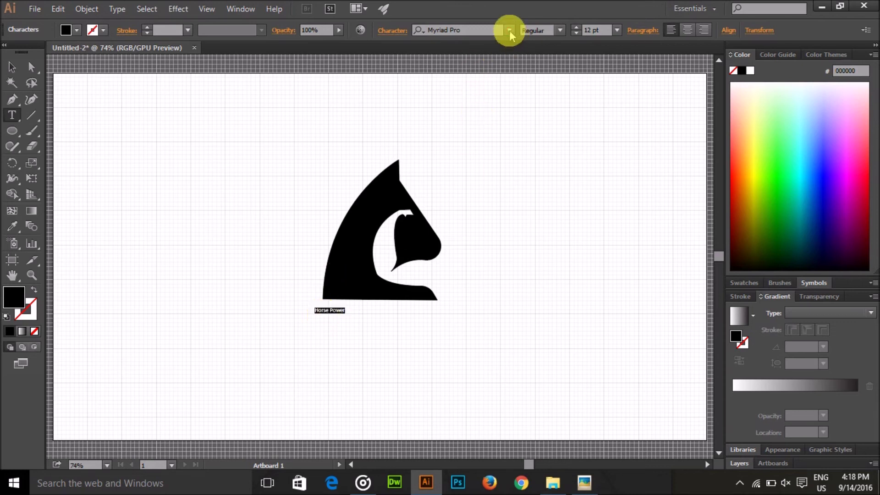
- Change the Horse Power text font to Freestyle Script
left_click(509, 30)
scroll(556, 186, "up", 1)
scroll(556, 189, "up", 3)
scroll(557, 185, "up", 5)
scroll(556, 176, "up", 5)
scroll(556, 170, "up", 4)
scroll(556, 165, "up", 5)
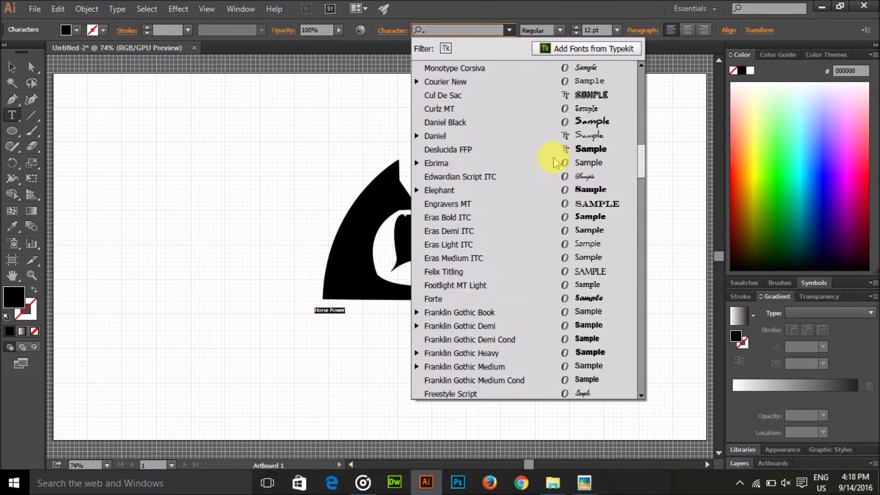
scroll(554, 161, "up", 3)
left_click_drag(642, 130, 641, 81)
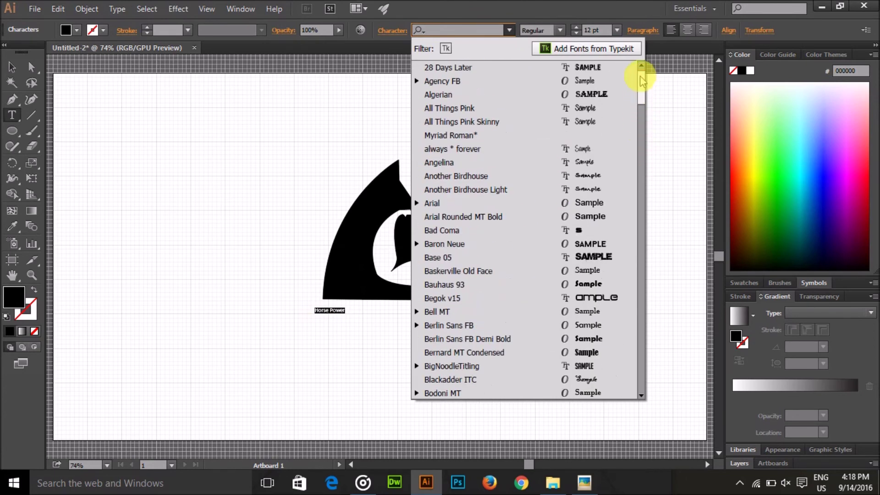
scroll(549, 252, "down", 1)
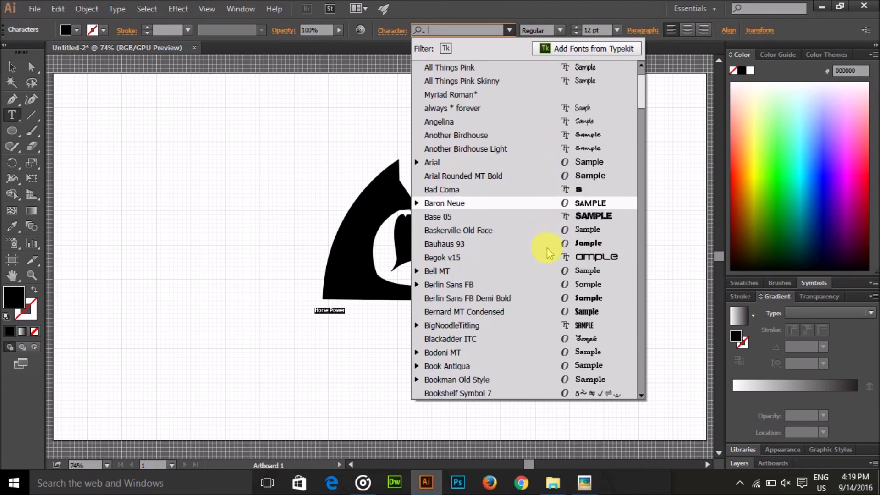
scroll(549, 253, "down", 1)
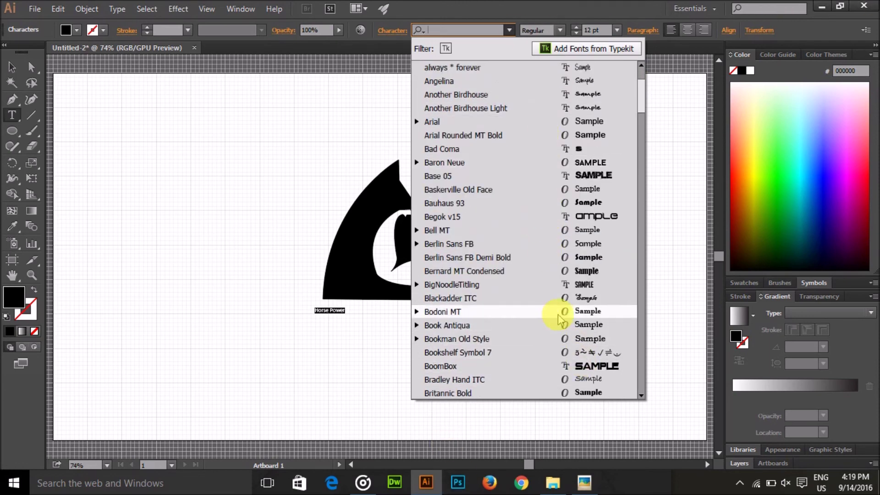
scroll(559, 321, "down", 2)
scroll(555, 326, "down", 2)
scroll(555, 327, "down", 2)
scroll(554, 328, "down", 2)
scroll(554, 328, "down", 1)
scroll(554, 329, "down", 2)
scroll(554, 330, "down", 3)
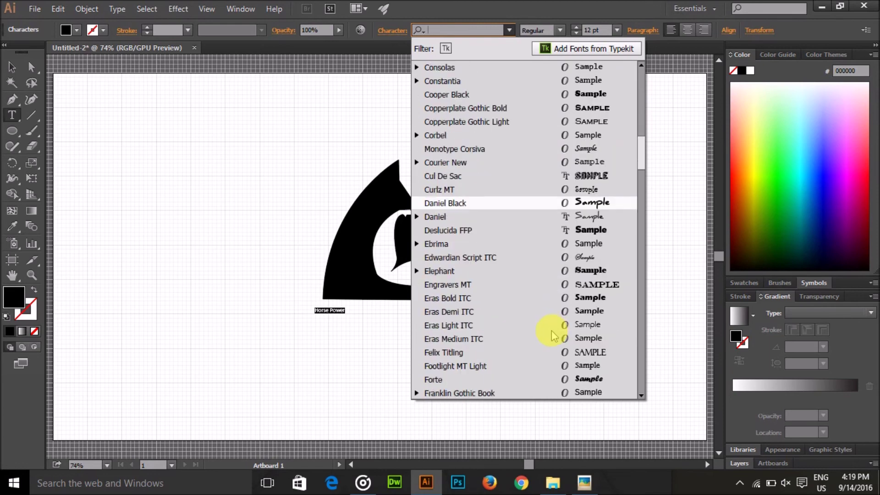
scroll(554, 335, "down", 2)
scroll(554, 331, "down", 2)
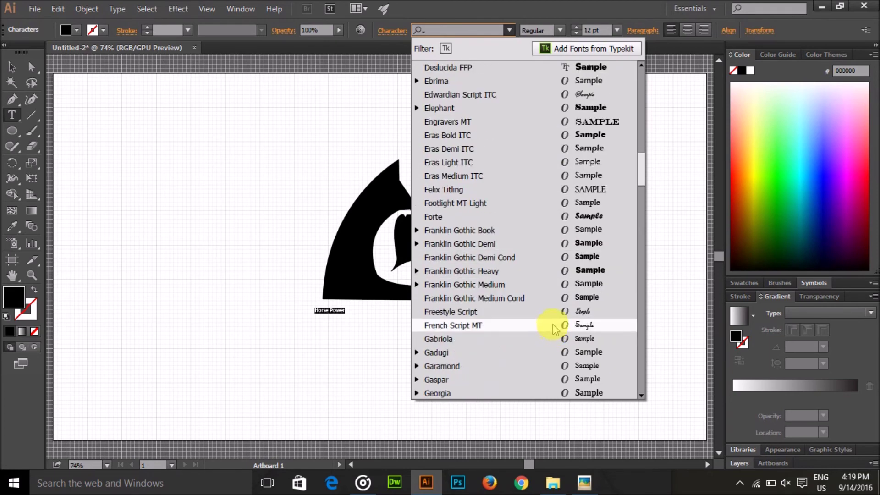
scroll(555, 329, "down", 2)
scroll(555, 330, "down", 3)
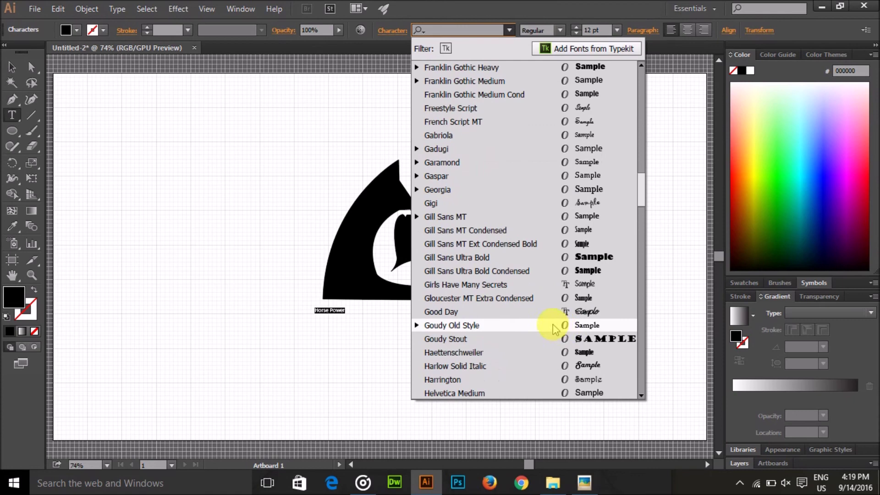
scroll(580, 240, "up", 1)
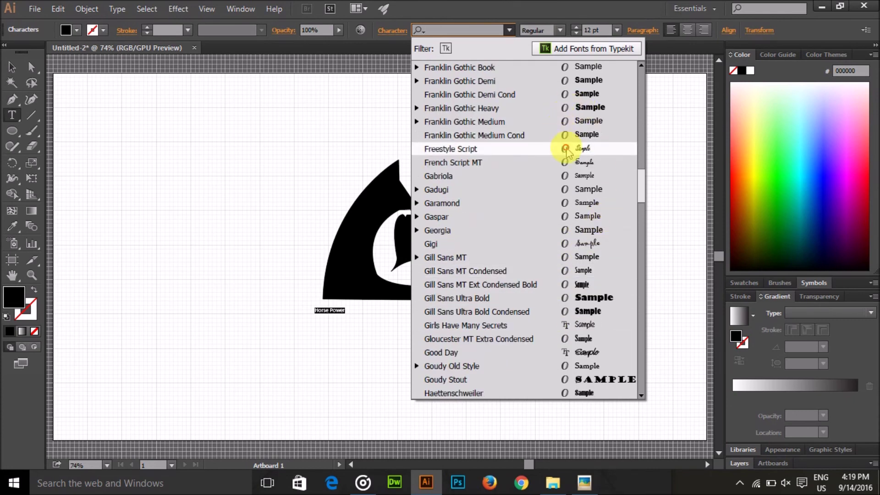
left_click(566, 151)
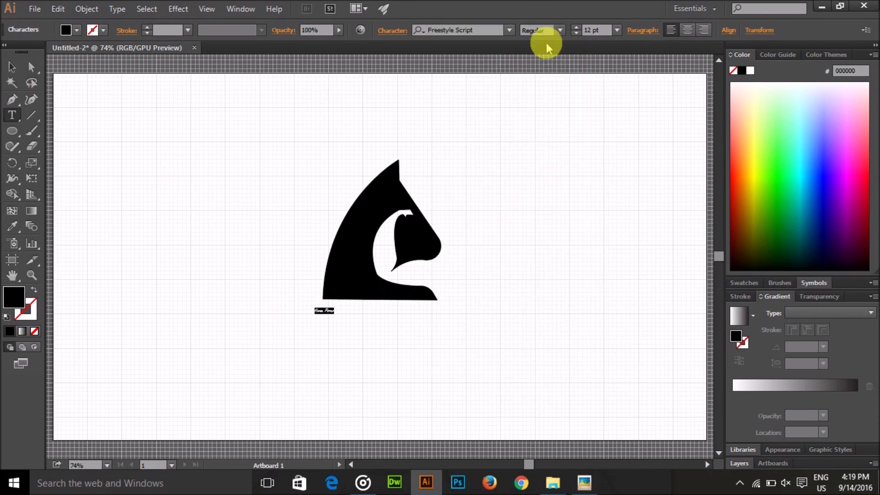
- Set the text to 78 pt, centre it under the horse, and draw a full-artboard rectangle
left_click(618, 30)
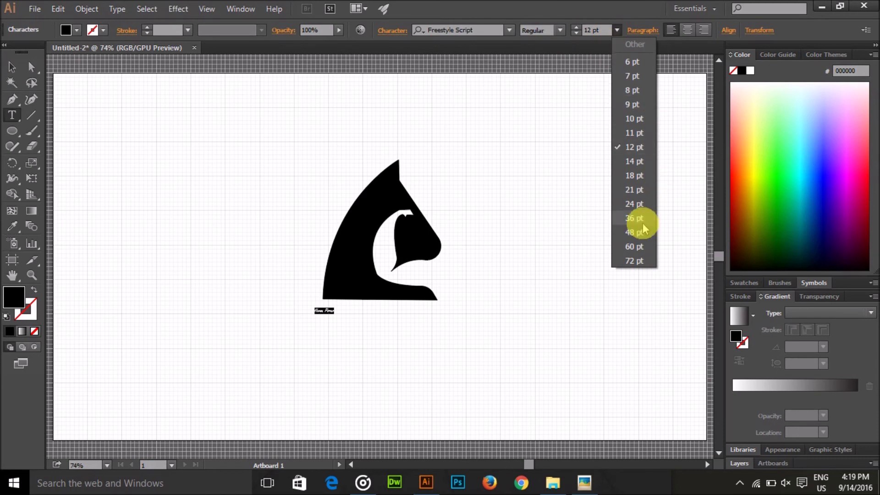
left_click(632, 246)
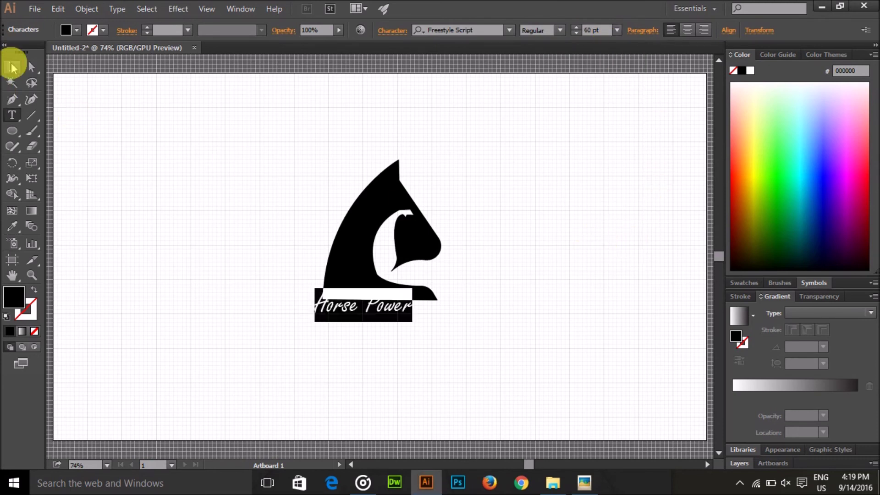
left_click(12, 68)
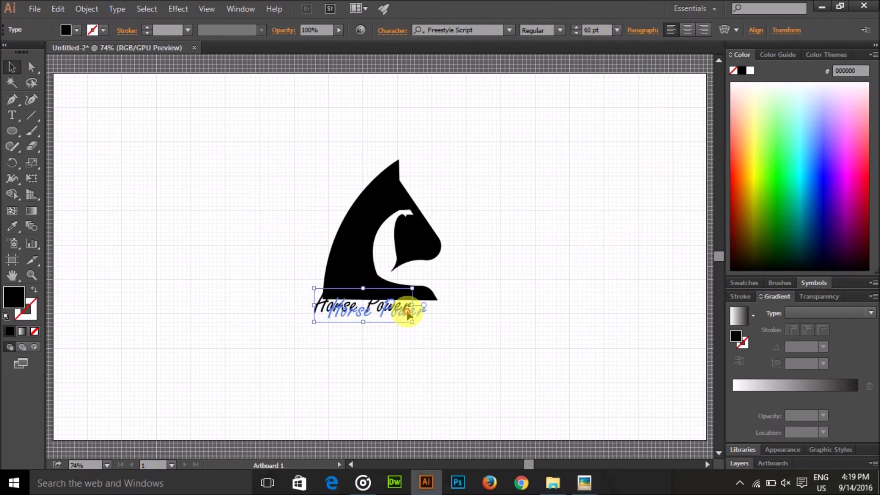
left_click_drag(393, 311, 404, 320)
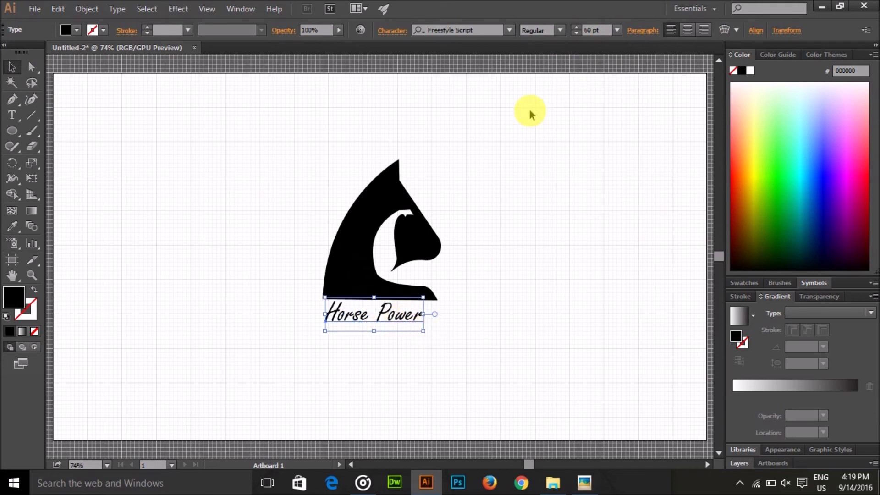
left_click(577, 28)
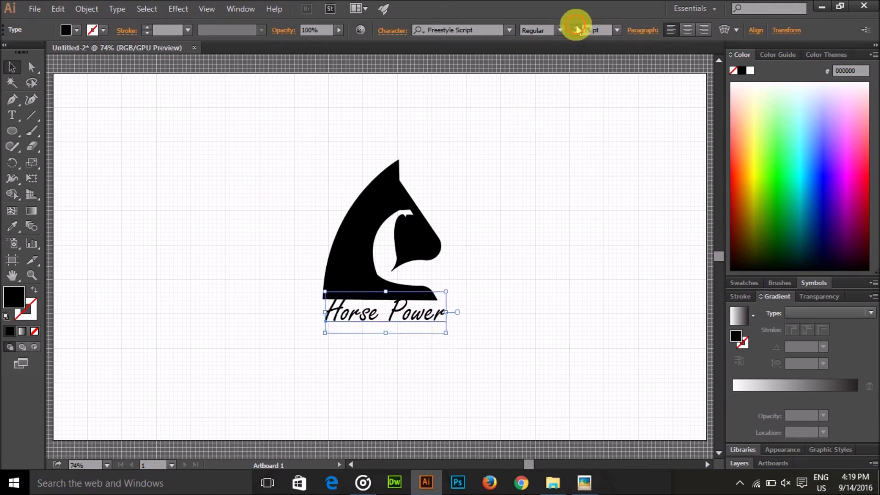
left_click_drag(379, 323, 362, 321)
left_click(247, 298)
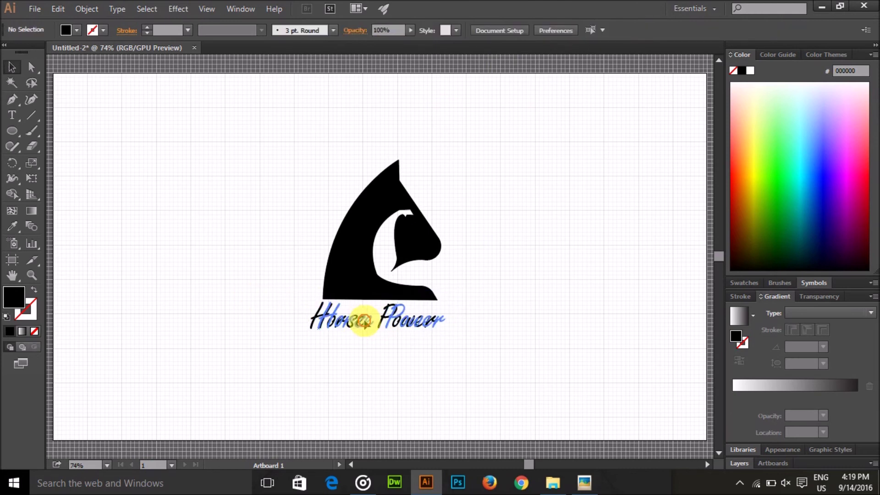
left_click(257, 313)
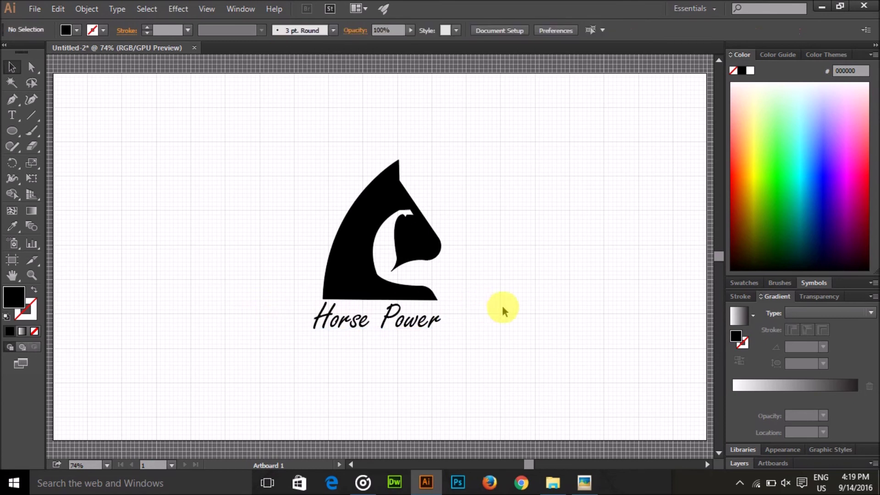
left_click_drag(12, 130, 33, 133)
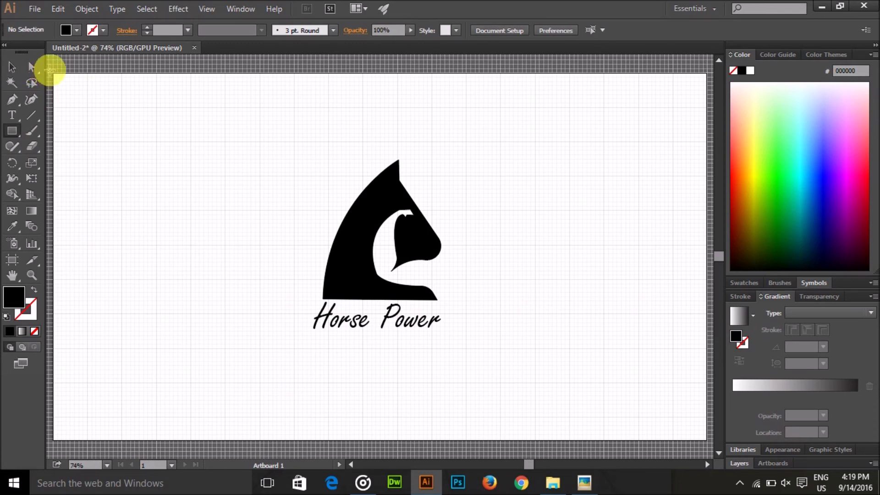
mouse_move(52, 72)
left_mouse_down()
mouse_move(701, 447)
mouse_move(706, 441)
left_mouse_up()
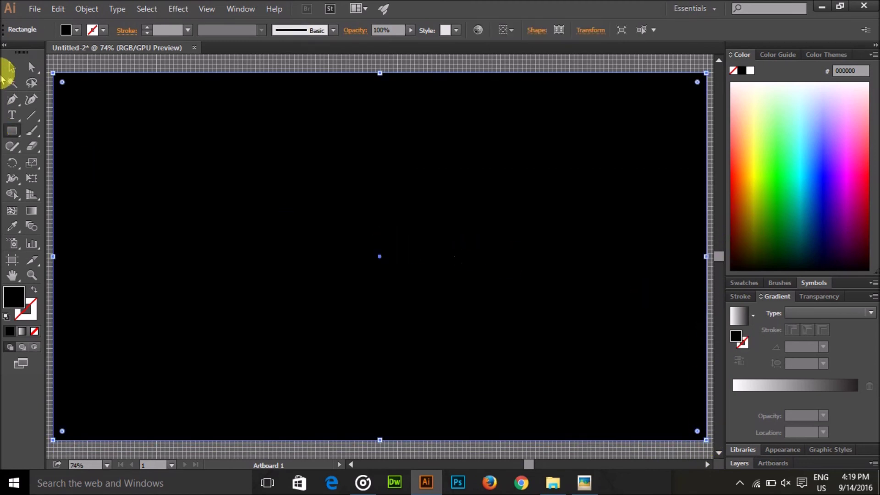
- Select the full-artboard rectangle and apply a gradient fill
left_click(12, 67)
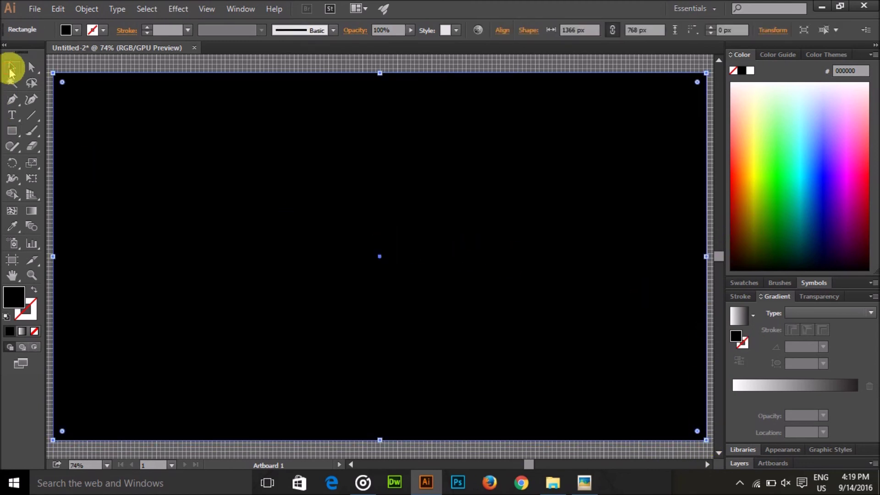
left_click(769, 298)
left_click(751, 333)
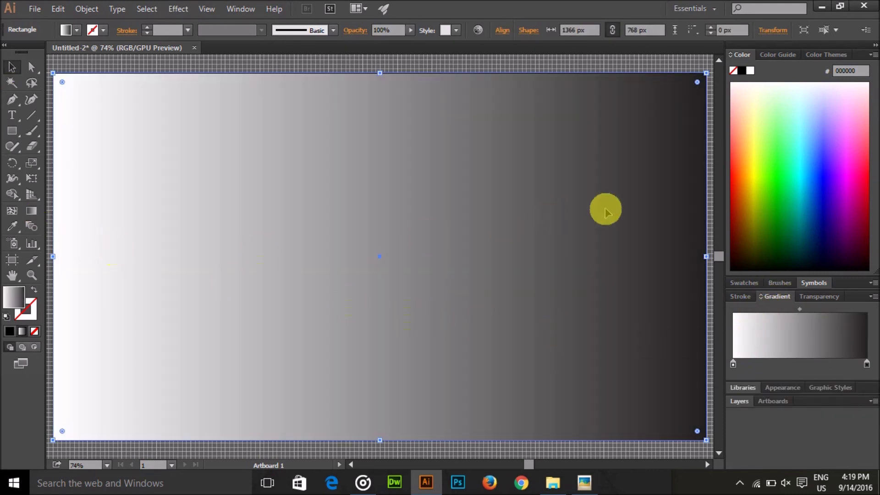
left_click(768, 297)
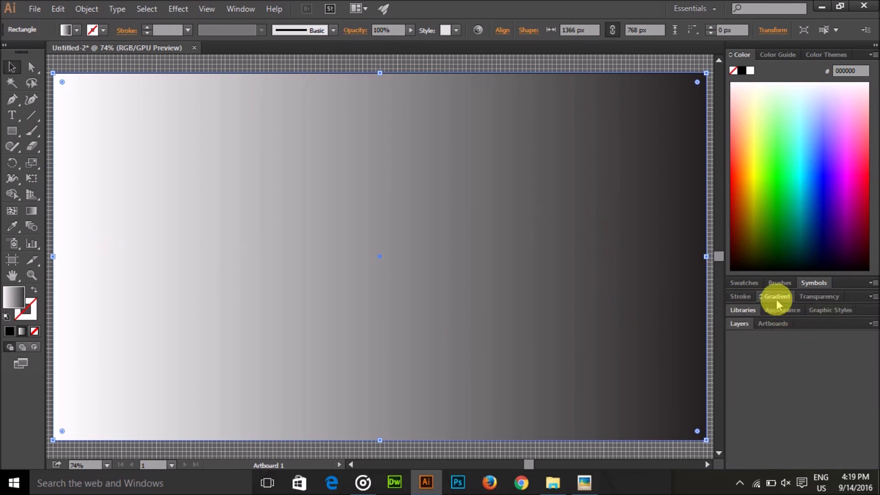
left_click(777, 298)
- Set the left gradient stop to bright green 65EA8D, then select the dark right stop
left_click(733, 397)
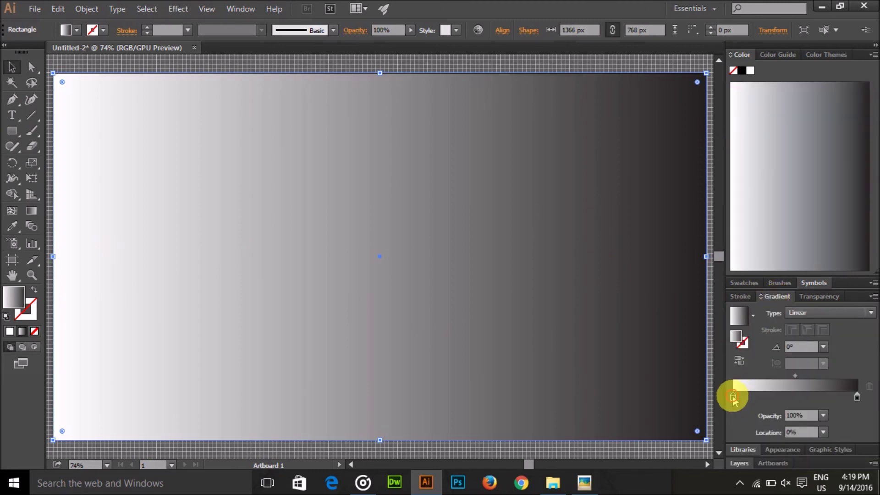
double_click(734, 397)
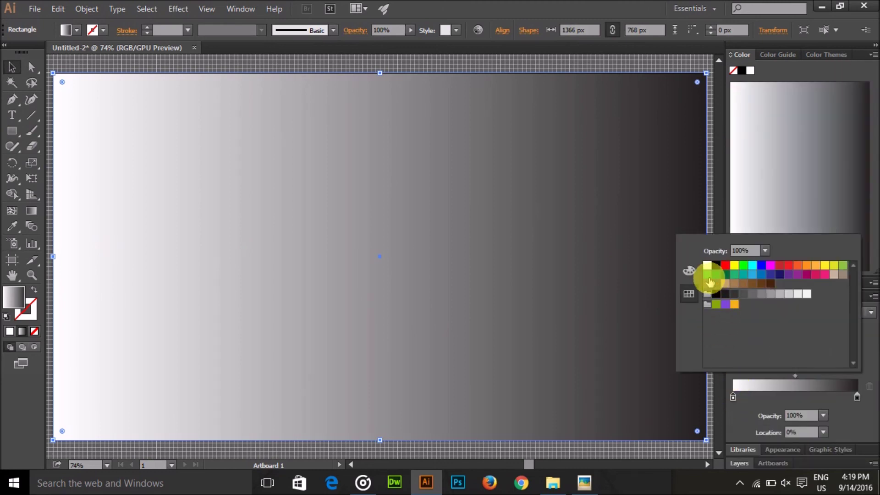
left_click(708, 275)
left_click(856, 397)
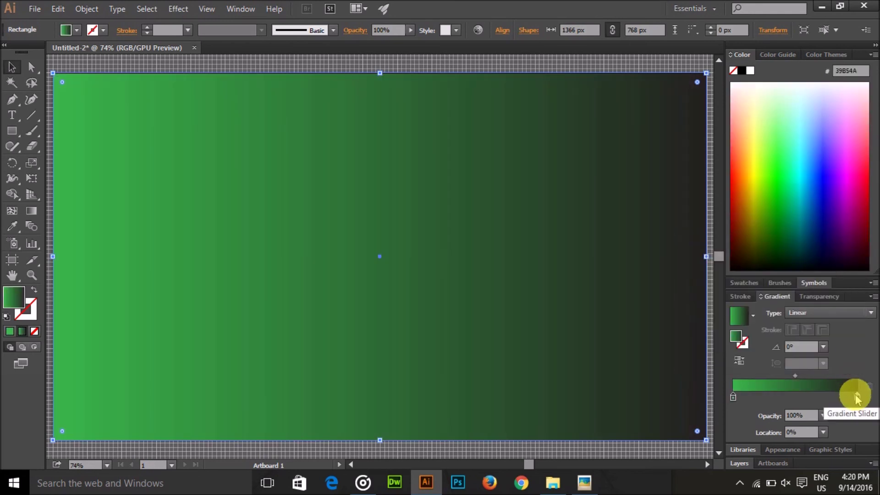
double_click(735, 337)
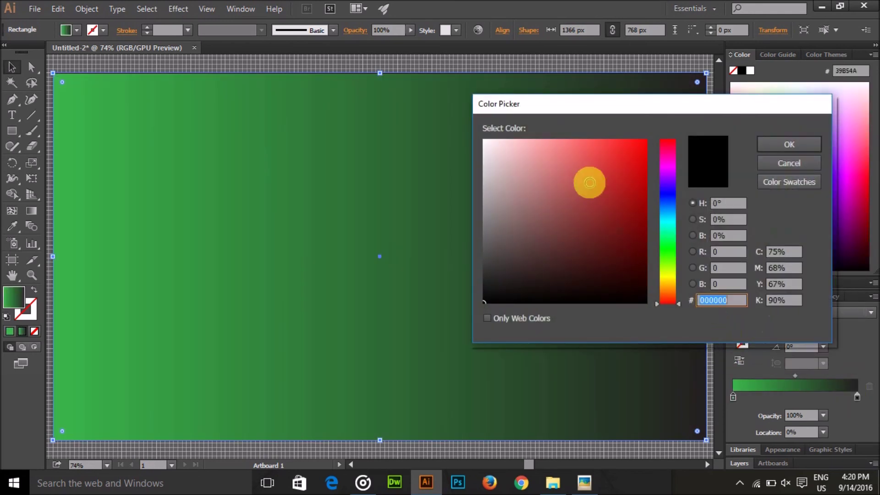
left_click(670, 257)
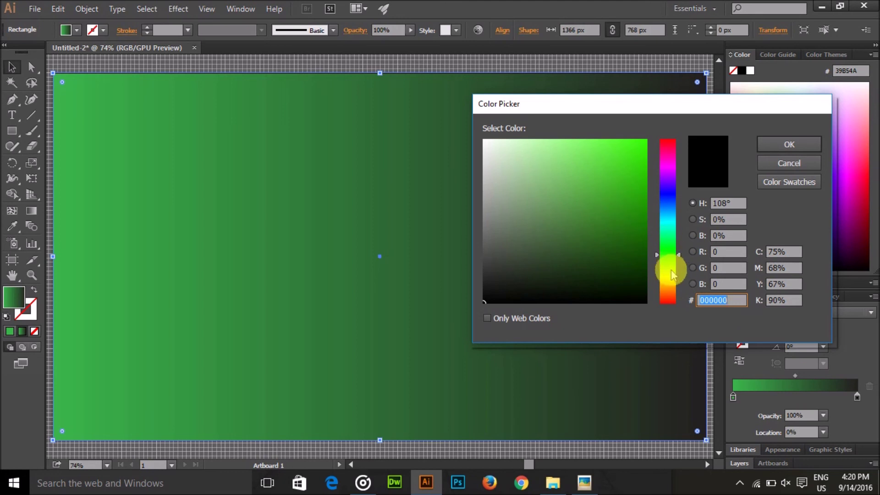
left_click(668, 261)
left_click_drag(668, 260, 665, 242)
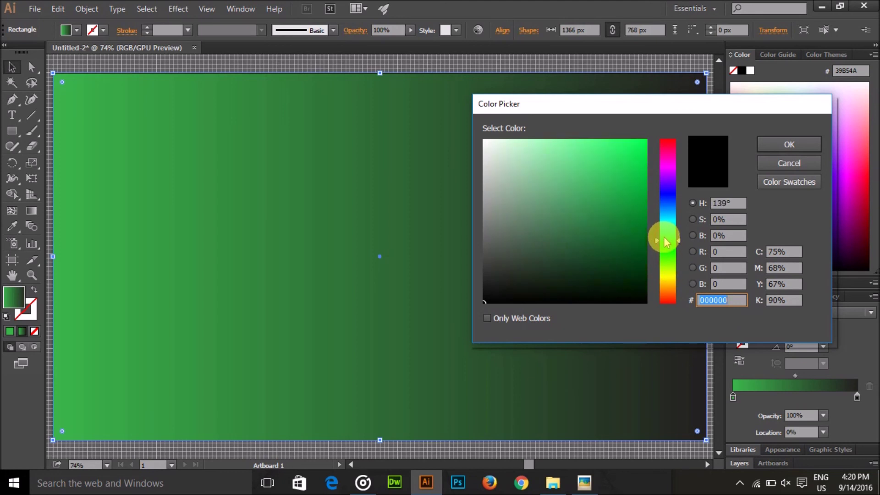
left_click(584, 156)
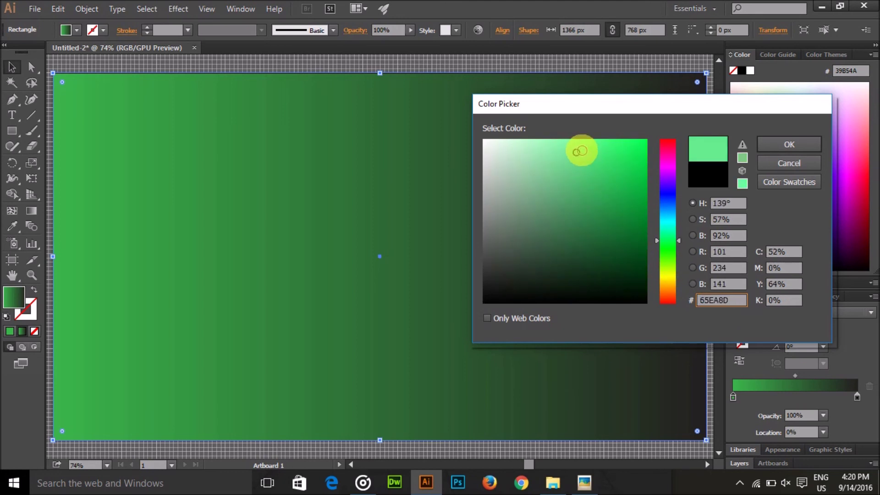
left_click(774, 144)
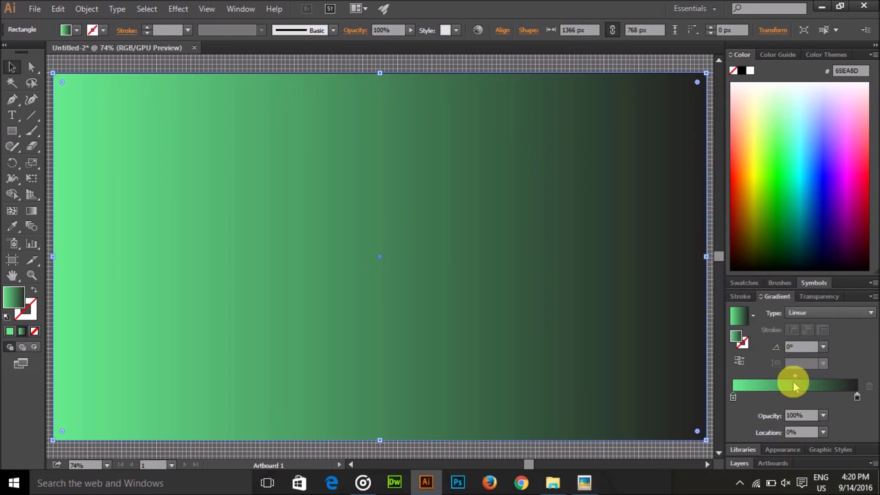
left_click_drag(857, 397, 870, 408)
left_click(858, 397)
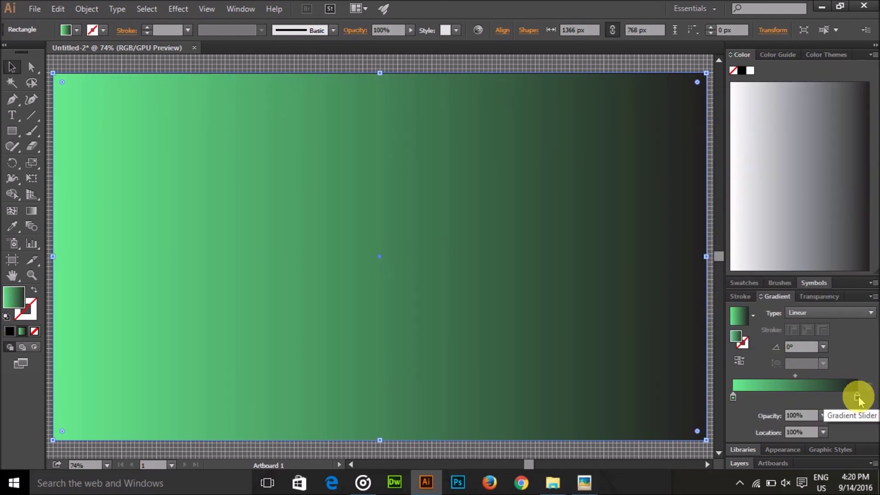
- Set the right gradient stop to a bright green in the Color Picker
double_click(738, 339)
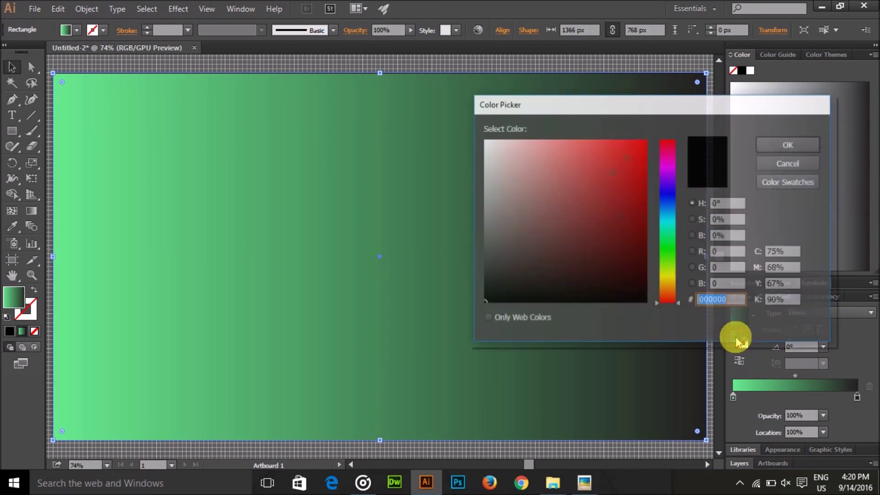
left_click(670, 248)
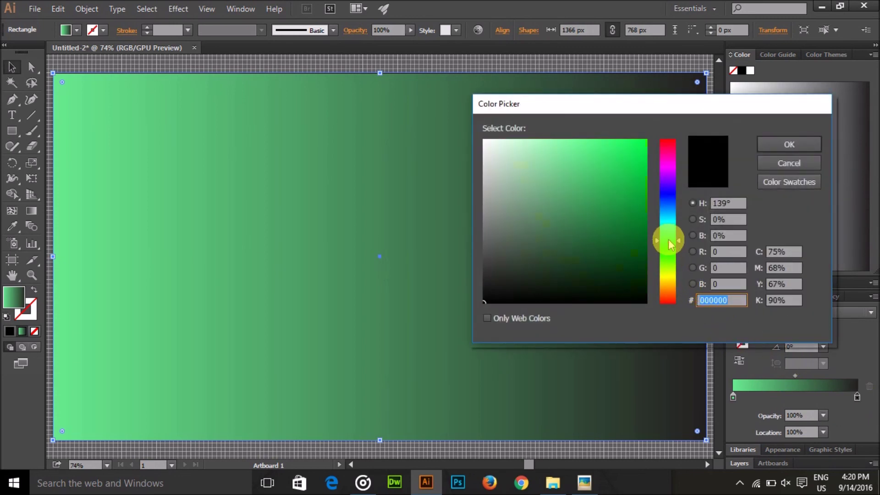
left_click(603, 152)
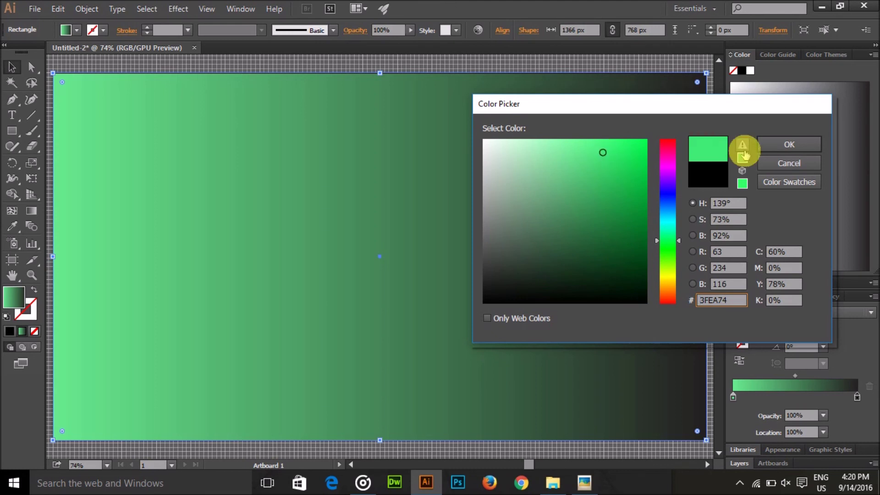
left_click(769, 145)
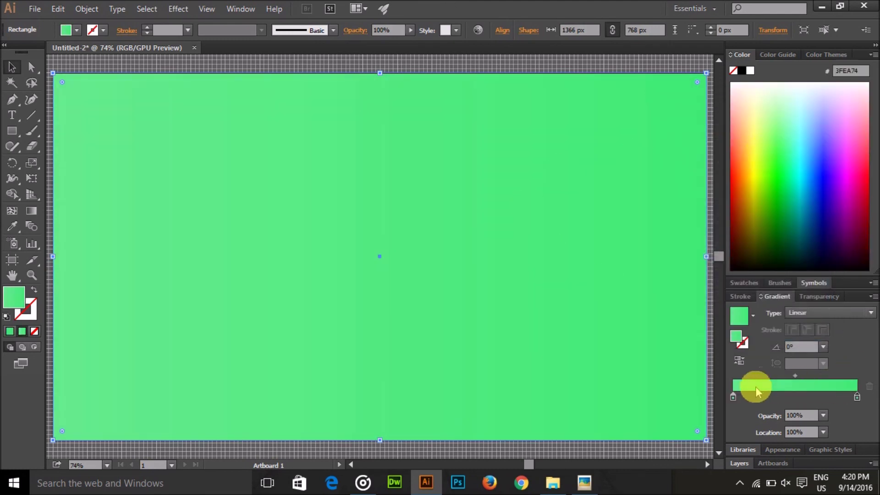
- Set the left gradient stop to pale mint green AFEFC6
left_click(734, 397)
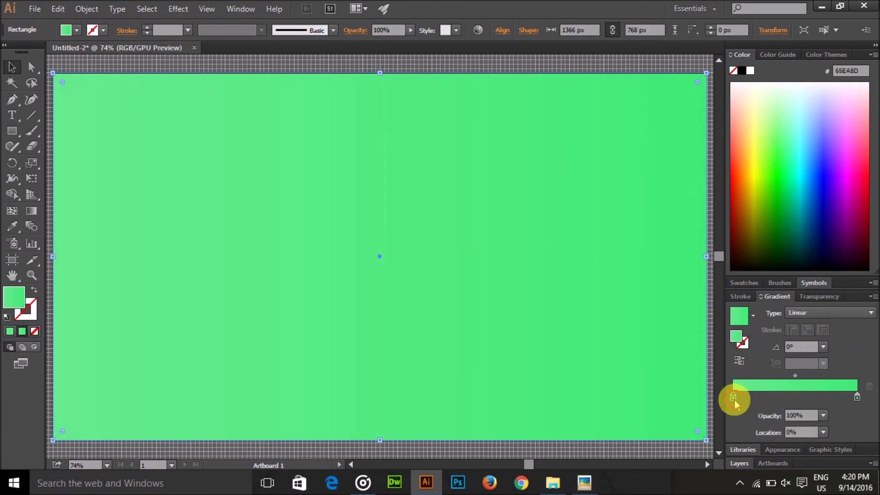
double_click(734, 398)
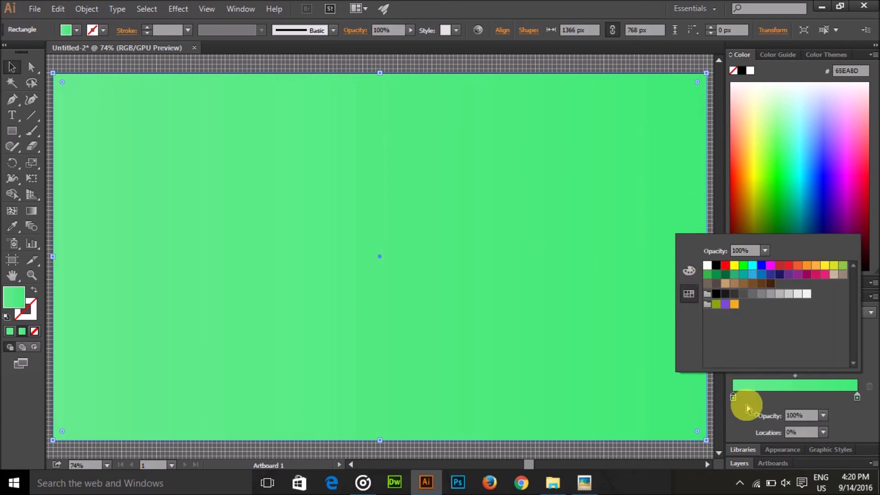
left_click(746, 403)
double_click(736, 335)
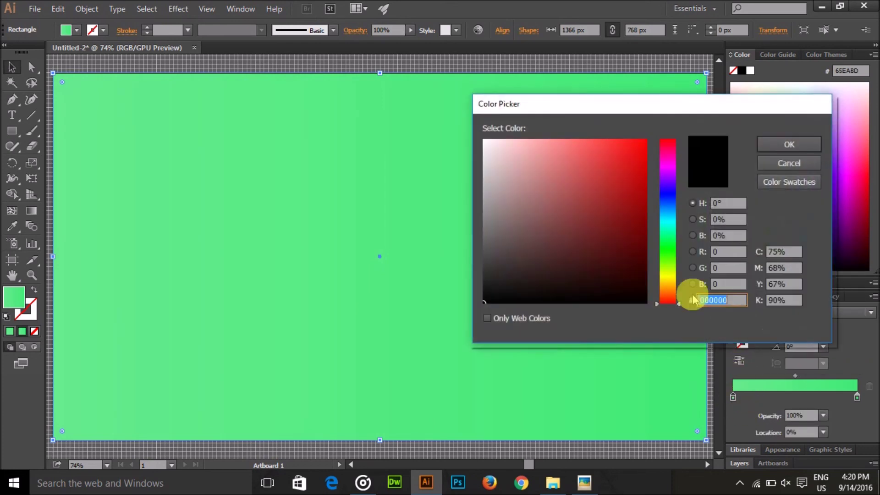
left_click(663, 257)
left_click_drag(664, 257, 665, 240)
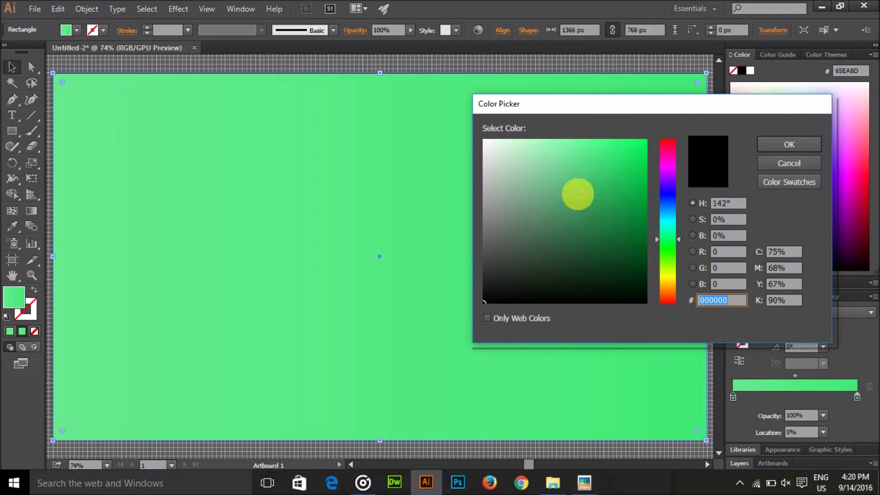
left_click(526, 149)
left_click(760, 148)
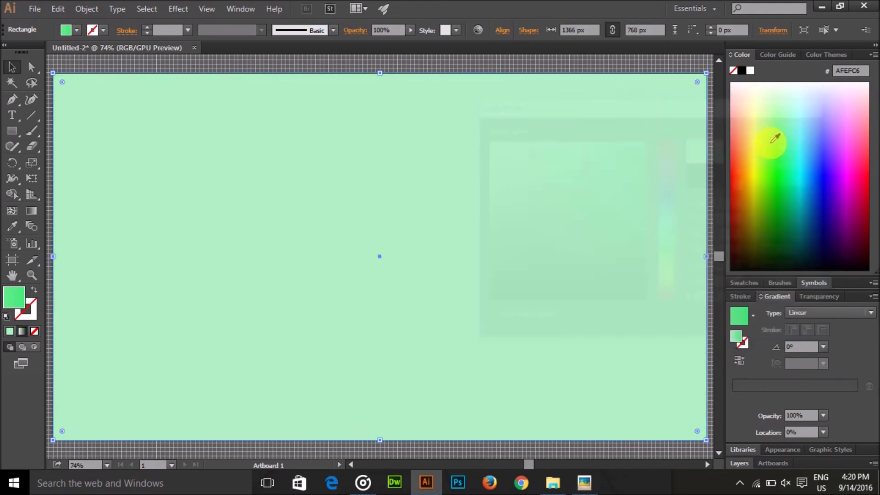
- Change the gradient type to Radial and show its on-canvas controls
left_click(829, 312)
left_click(809, 340)
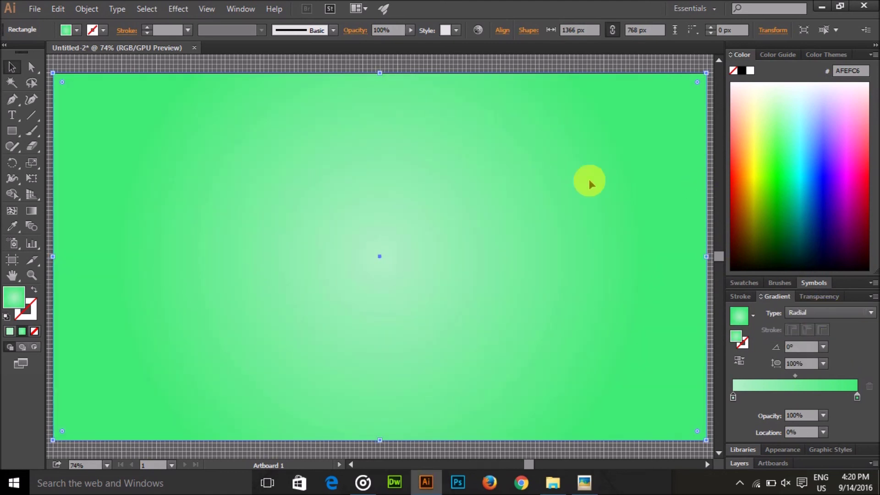
left_click(32, 211)
mouse_move(645, 254)
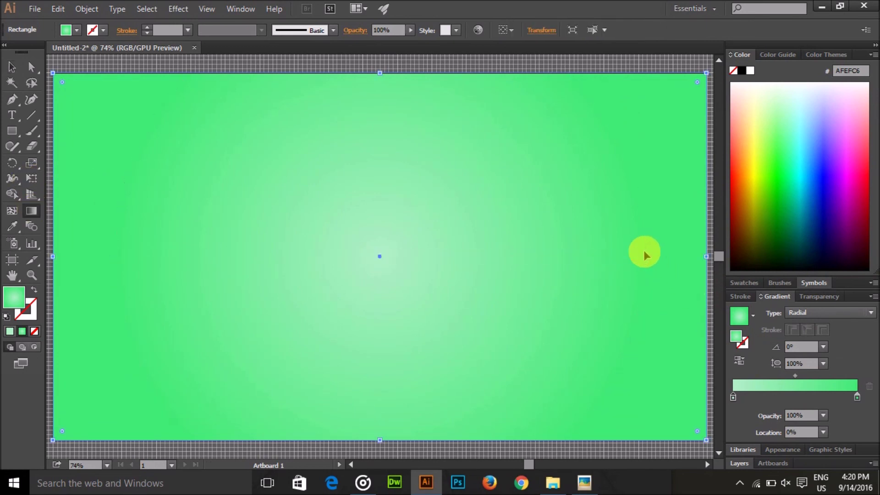
- Zoom out and widen the radial gradient's spread with the Gradient tool
key("ctrl+minus")
key("ctrl+minus")
key("ctrl+minus")
left_click_drag(500, 258, 533, 256)
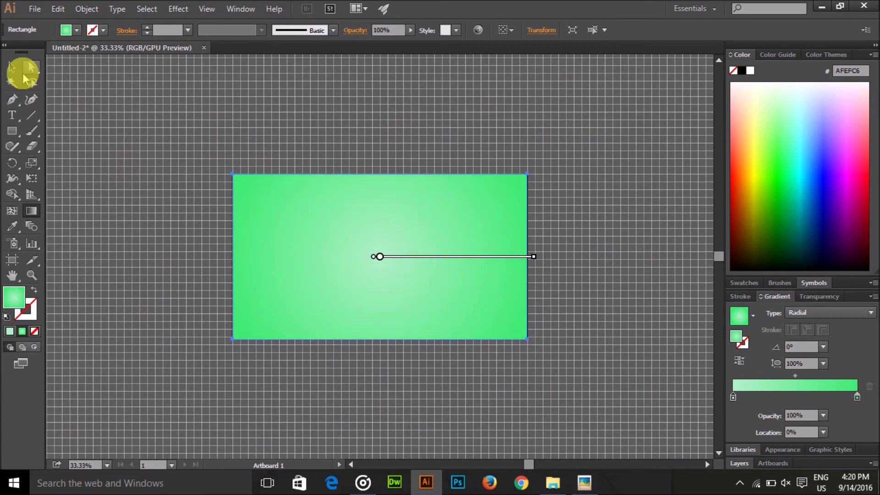
left_click(13, 67)
- Send the green rectangle behind the logo, deselect, and hide all panels with Tab
key("ctrl+0")
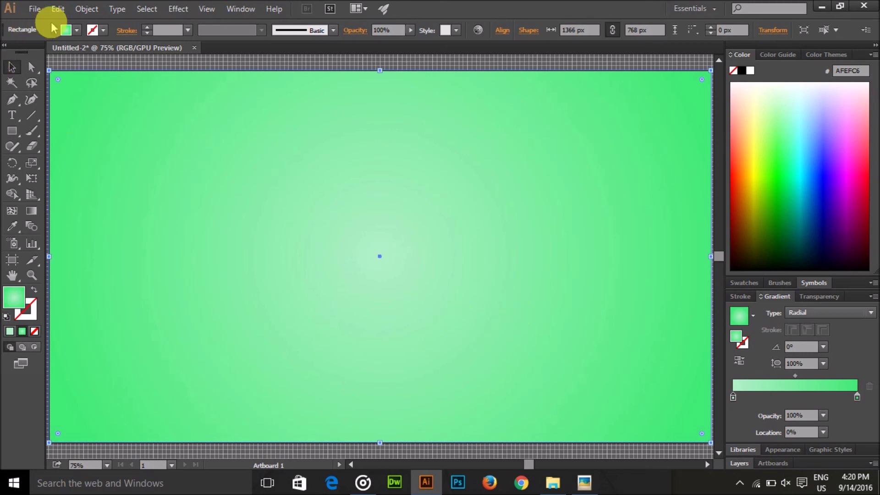
left_click(87, 8)
mouse_move(106, 38)
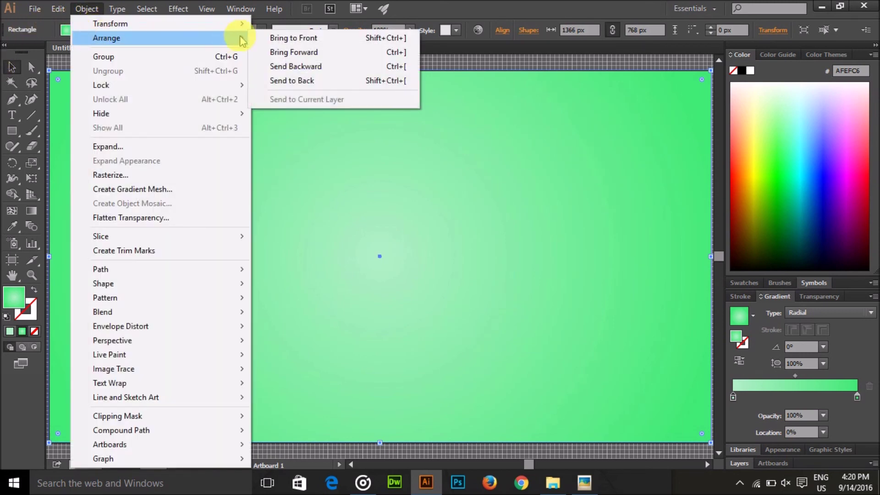
left_click(292, 80)
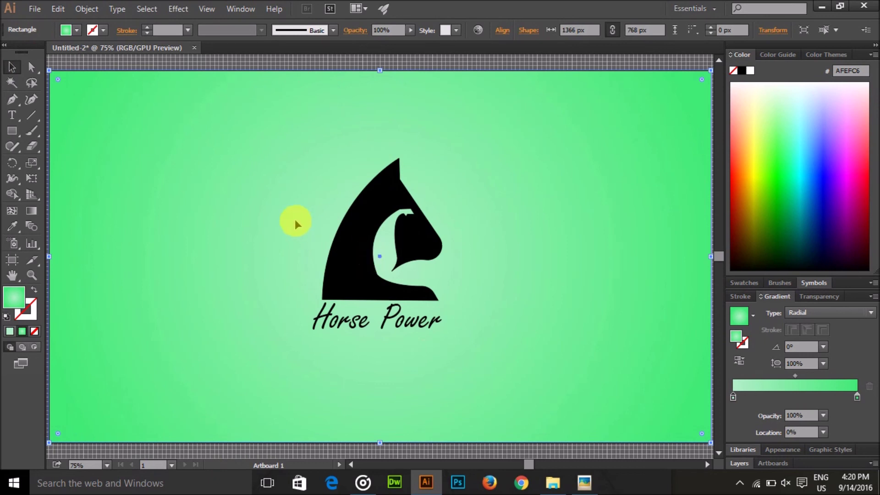
left_click(122, 65)
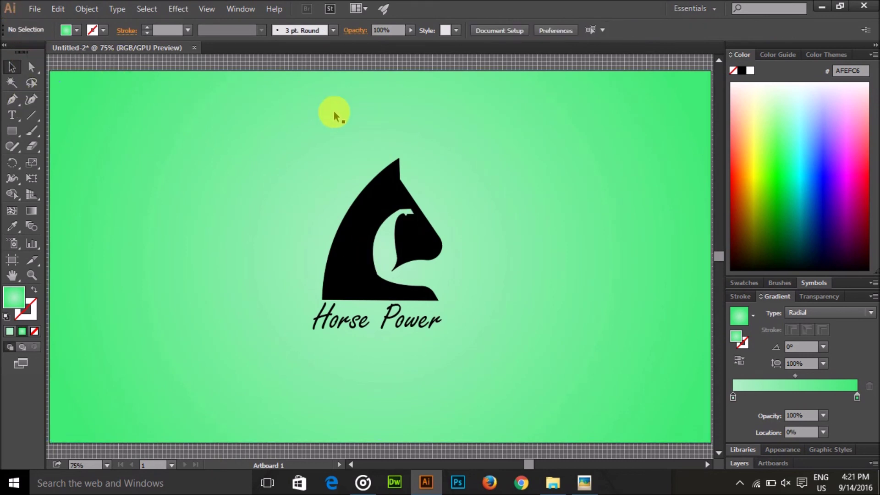
key("Tab")
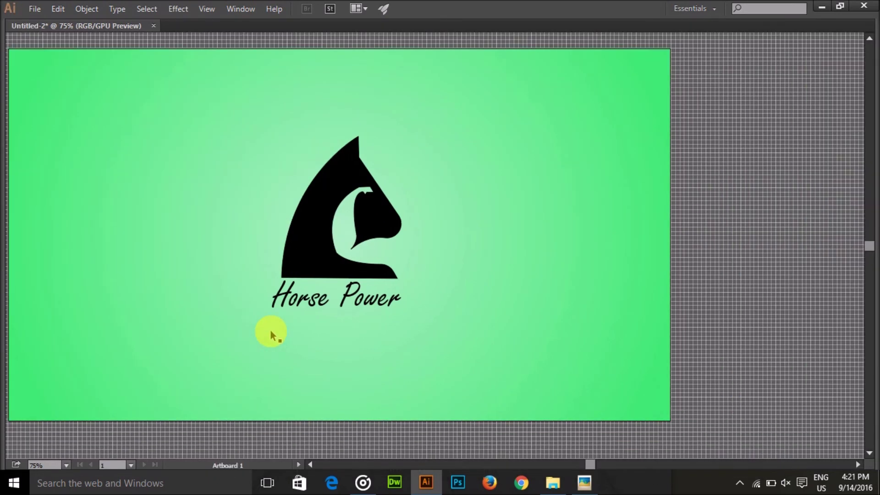